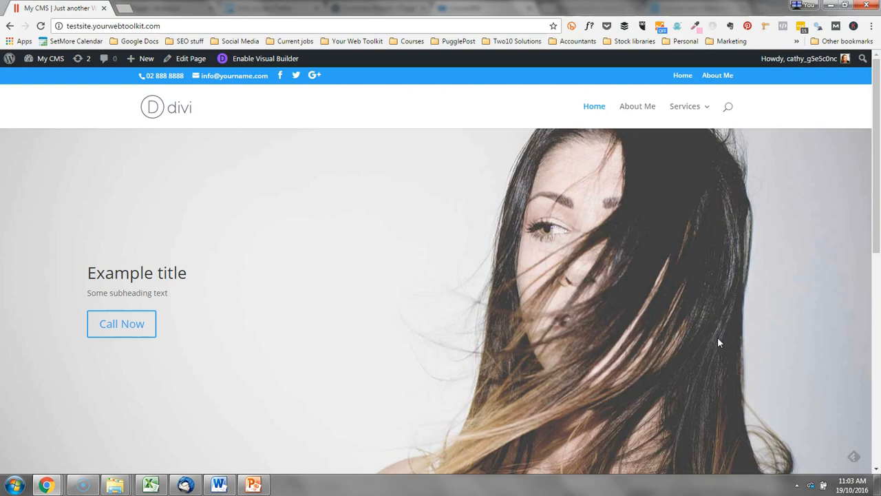
Open the live Home page's editing screen from the Edit Page link in the admin bar.
click(190, 59)
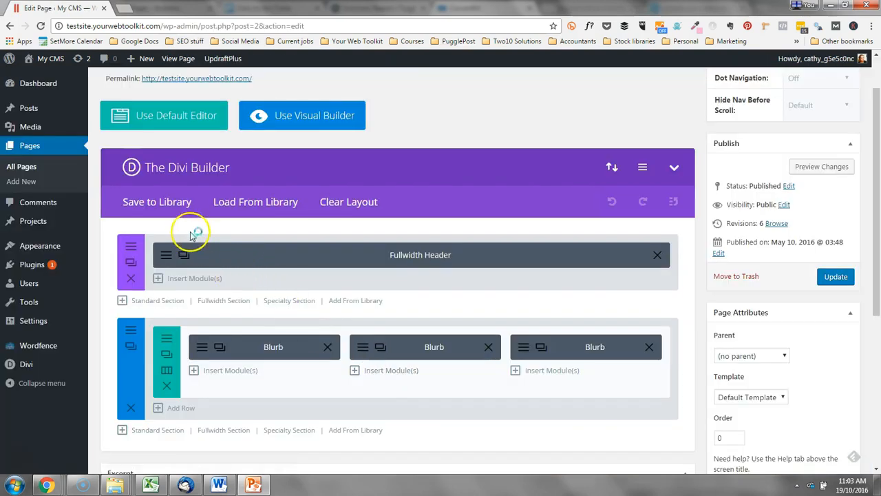
Load the Homepage Extended predefined layout from the Divi library, replacing the existing content.
click(275, 203)
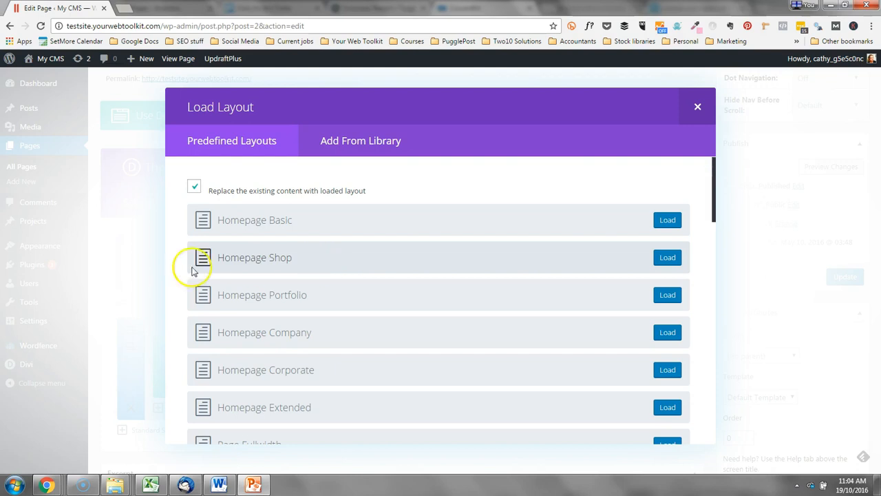
scroll(315, 361, down, 2)
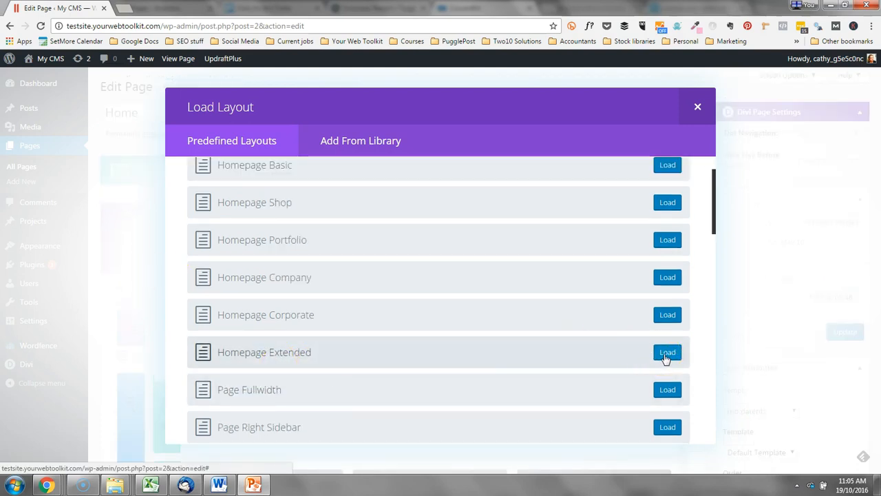
click(667, 354)
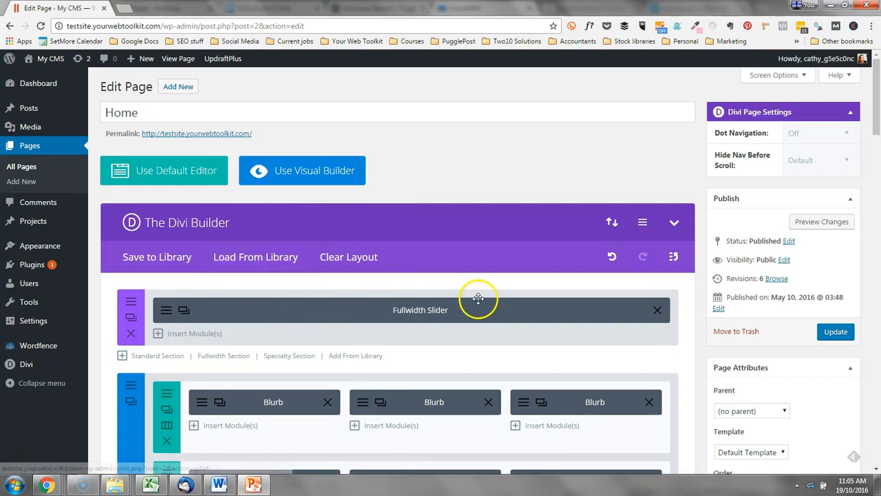
Scroll through the newly loaded Homepage Extended sections in the builder.
scroll(487, 317, down, 5)
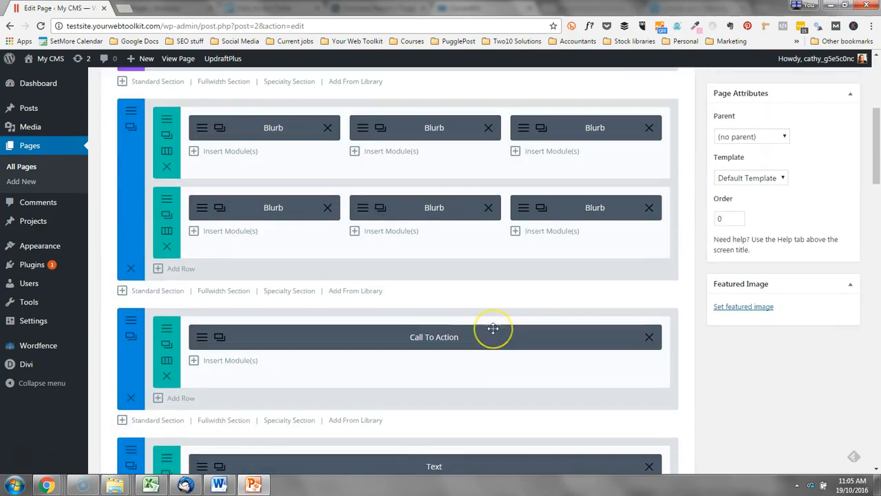
scroll(493, 329, up, 5)
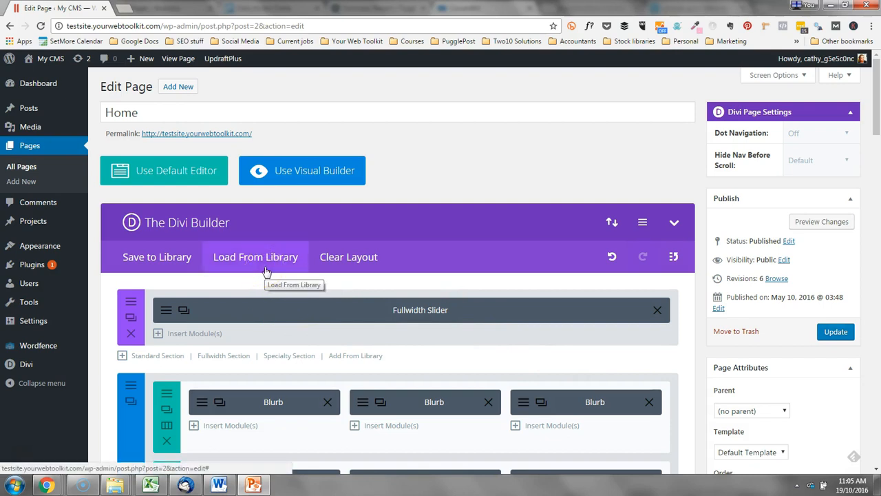
click(363, 354)
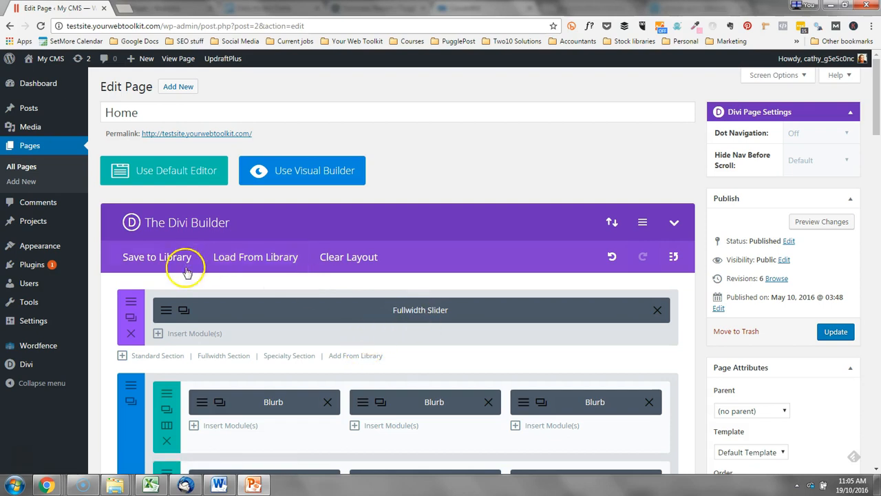
scroll(304, 324, down, 1)
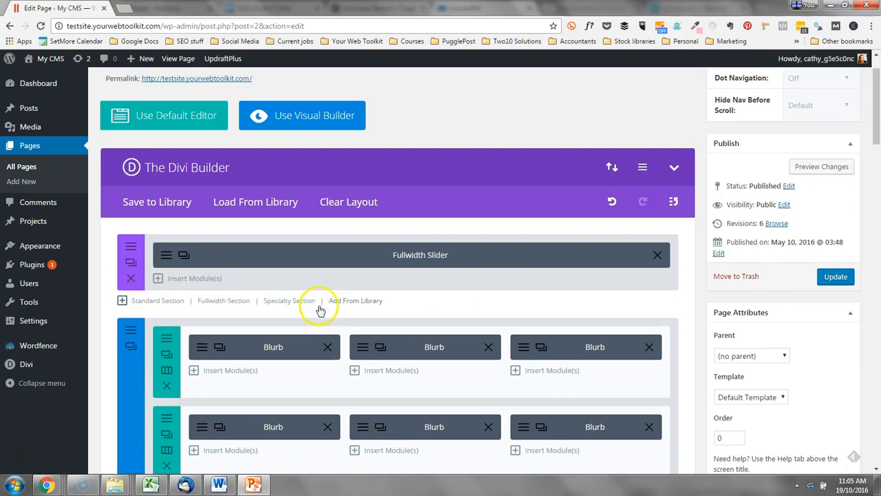
scroll(358, 268, down, 2)
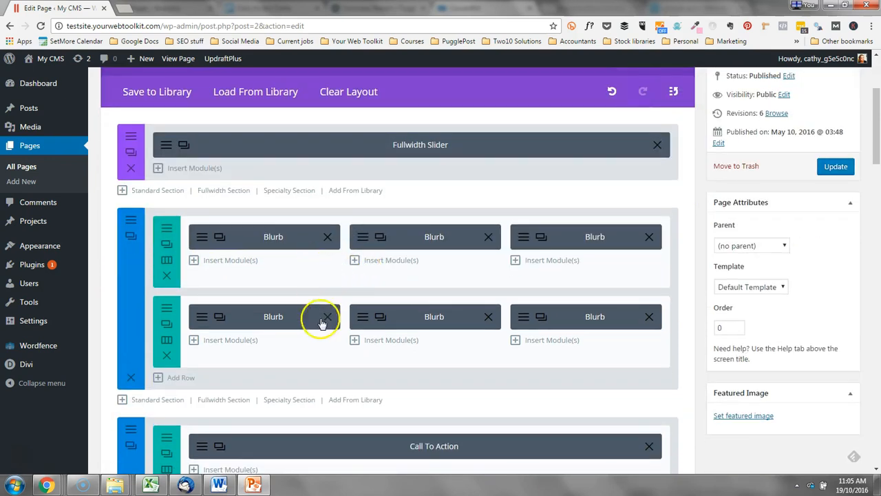
scroll(407, 320, down, 2)
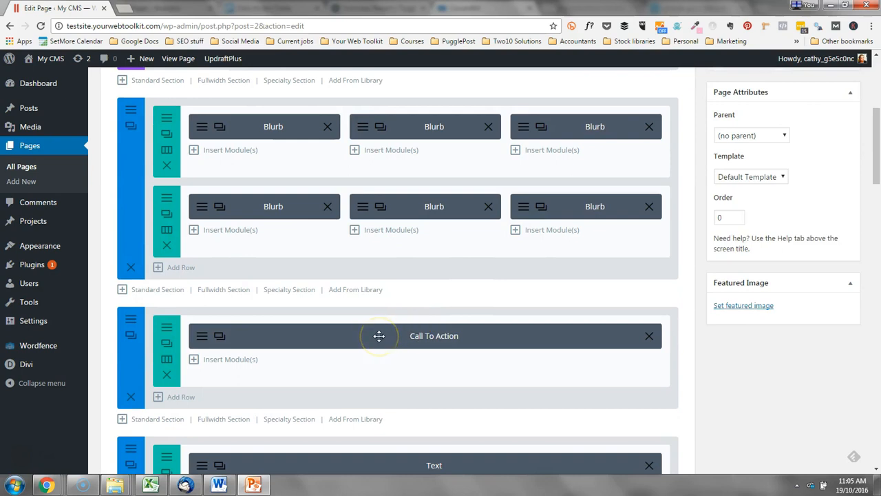
scroll(379, 335, down, 3)
scroll(498, 401, down, 5)
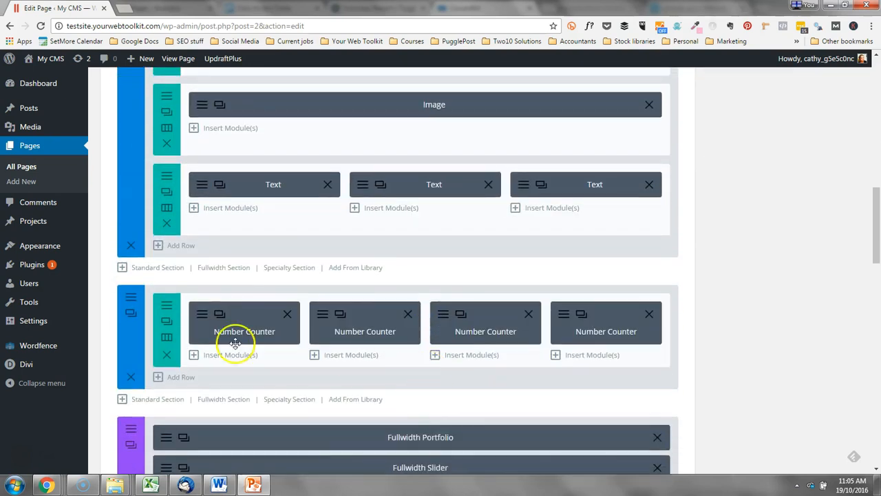
scroll(580, 361, down, 3)
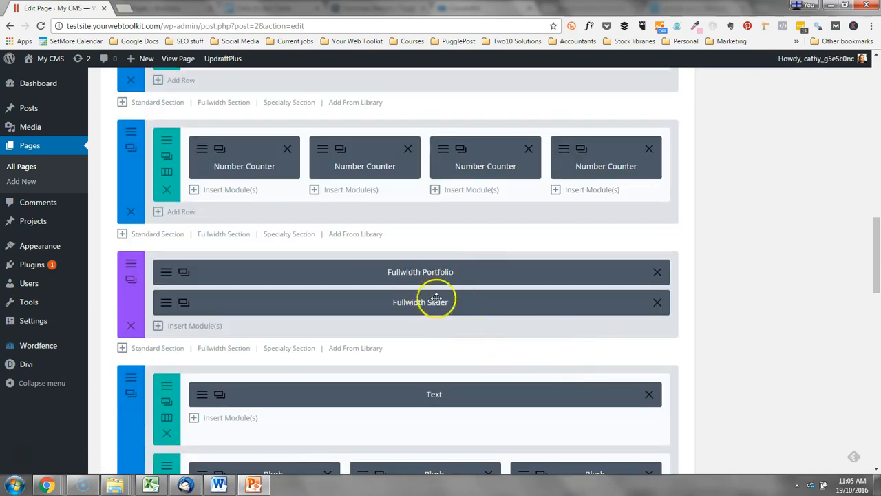
scroll(496, 319, down, 7)
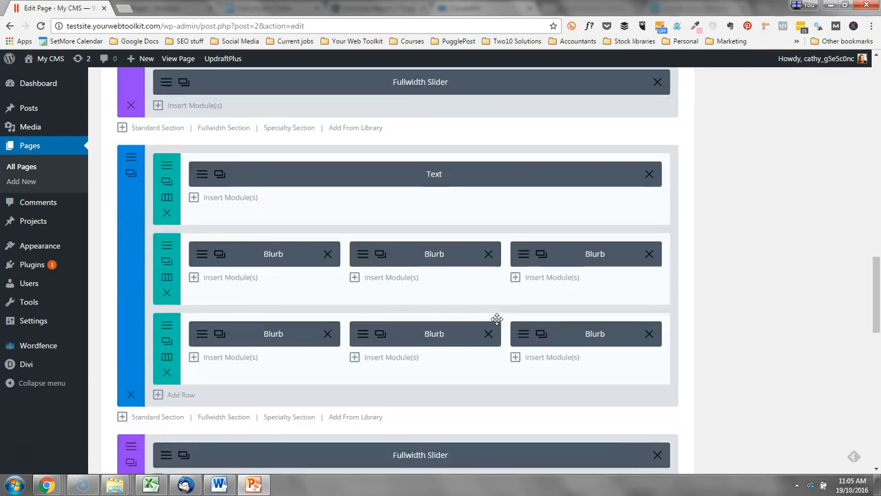
scroll(497, 319, down, 2)
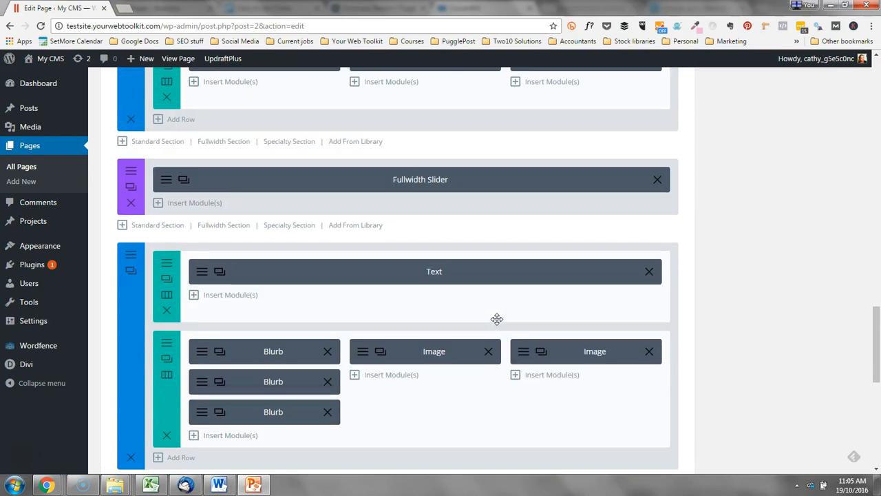
scroll(497, 319, down, 1)
scroll(497, 319, down, 3)
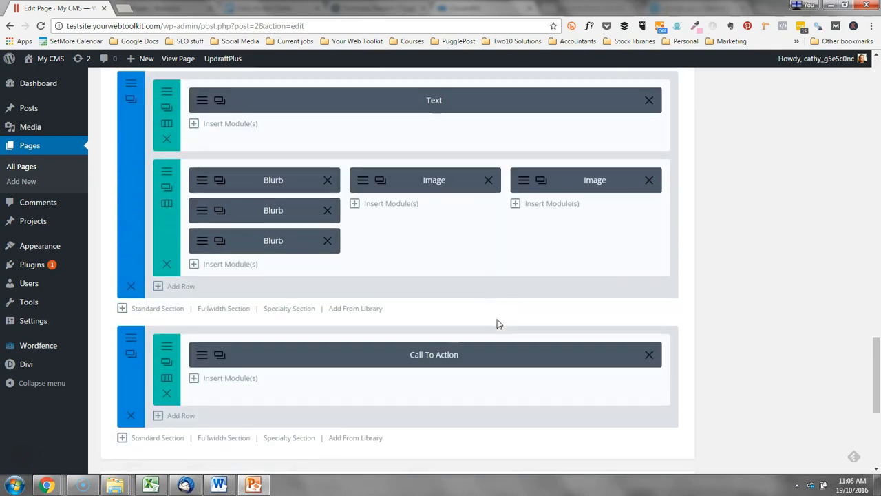
Return to the top and preview the changed Home page in a new tab.
scroll(498, 319, up, 10)
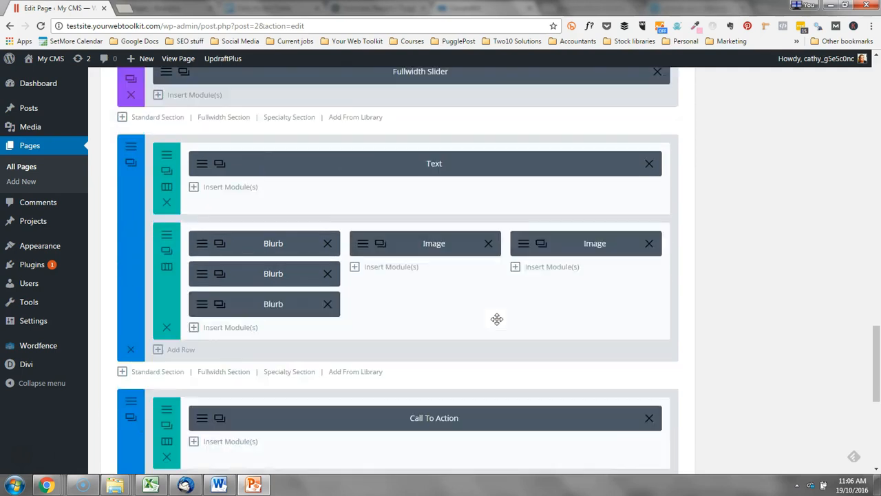
scroll(497, 319, up, 5)
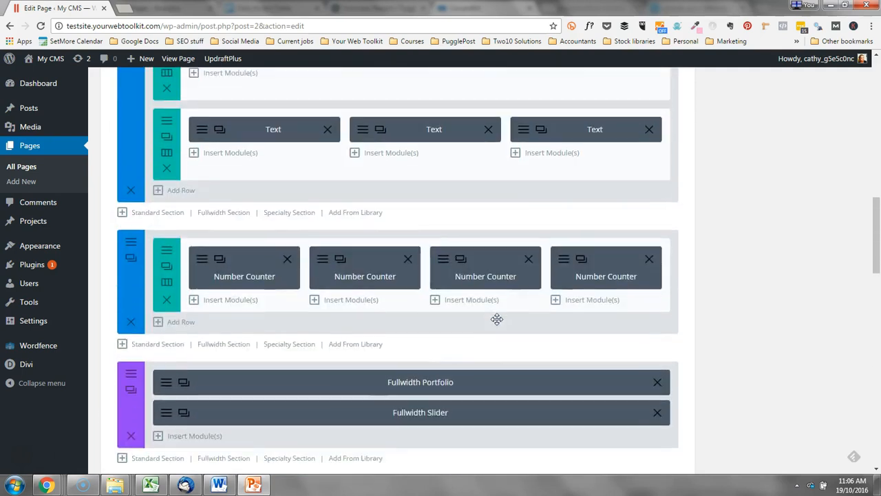
scroll(497, 318, down, 11)
scroll(498, 319, up, 3)
scroll(497, 319, up, 5)
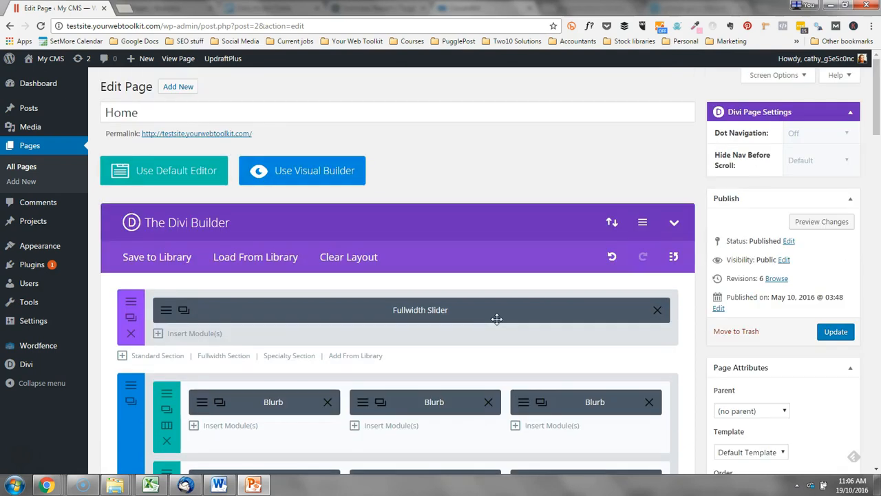
click(821, 223)
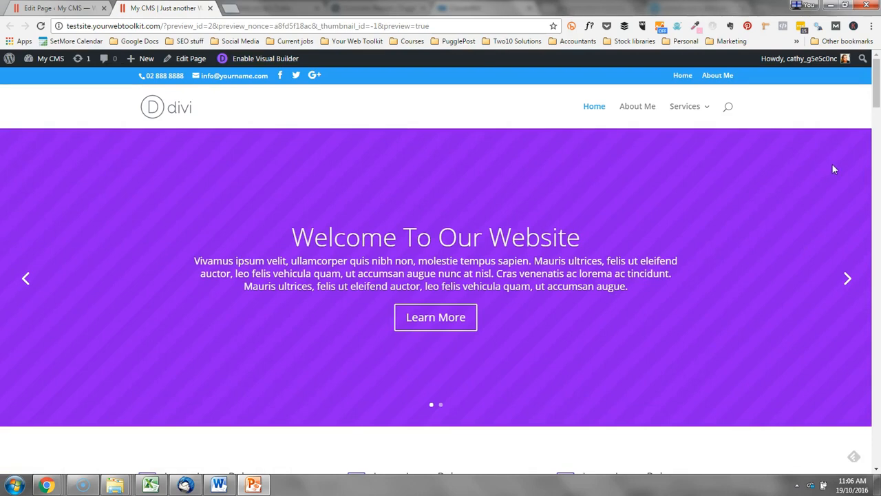
click(39, 9)
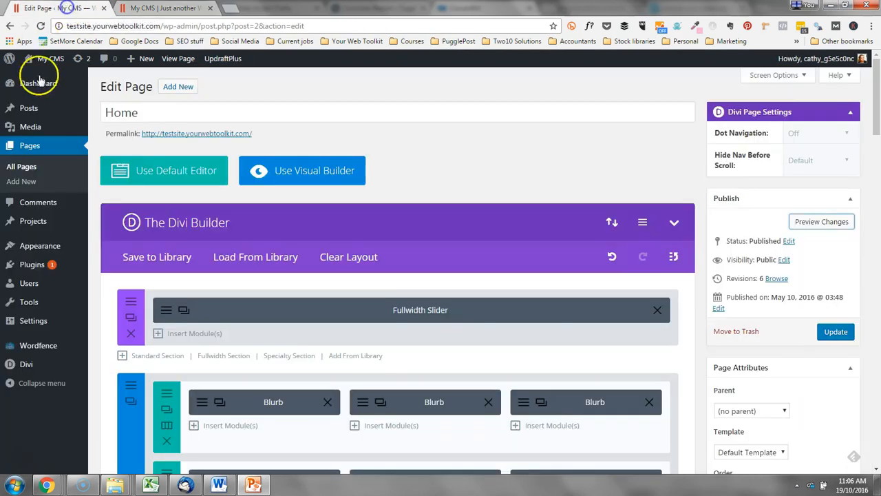
scroll(413, 213, down, 1)
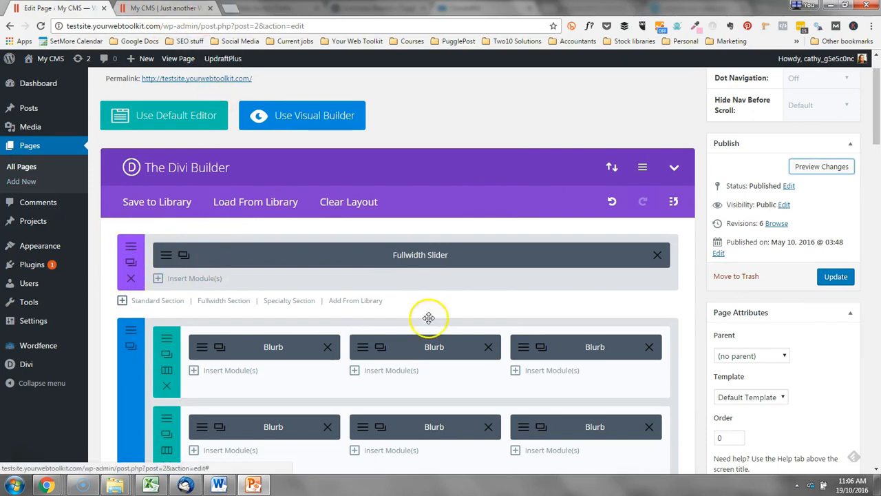
click(163, 8)
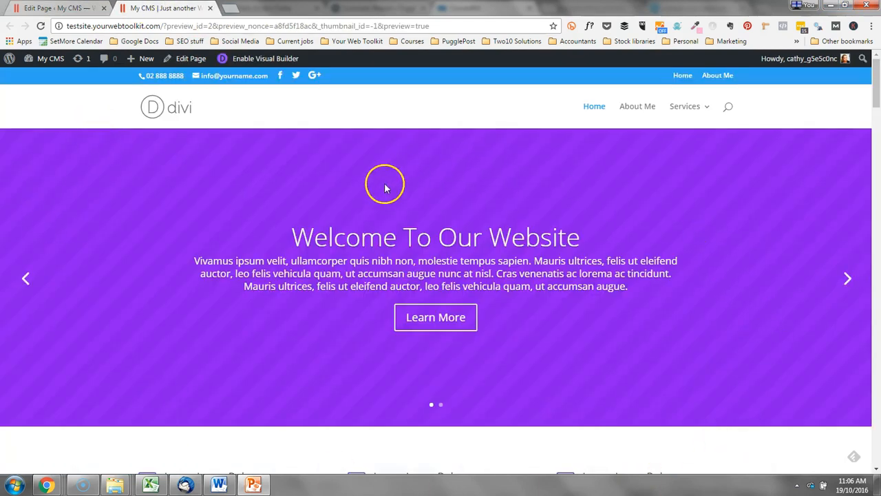
click(46, 7)
scroll(170, 230, down, 2)
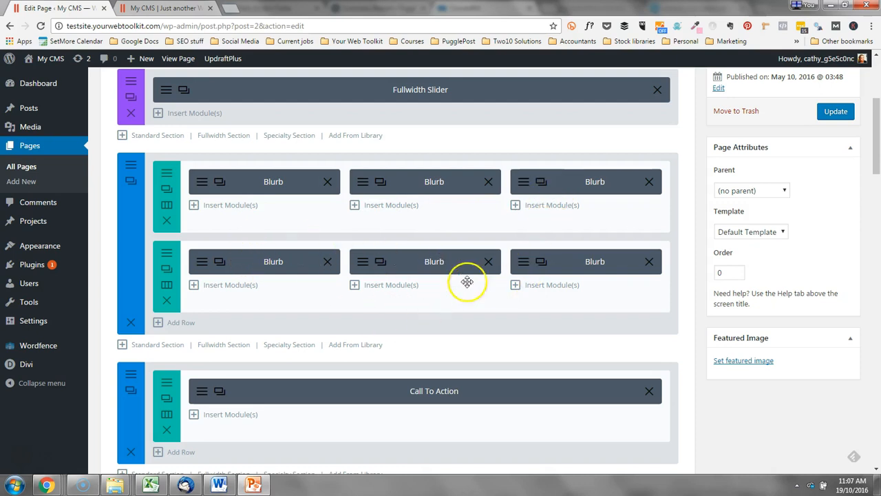
Scroll the Home page preview, then scroll the builder layout in the editor tab.
click(161, 7)
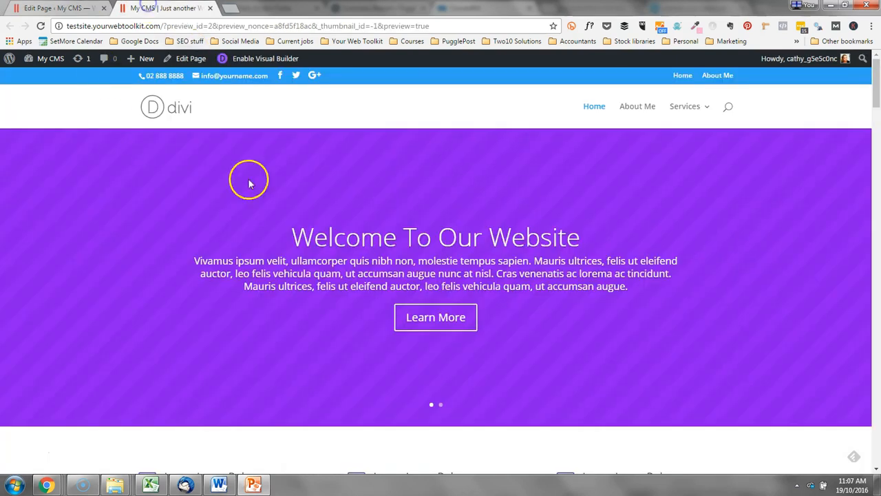
scroll(604, 203, down, 3)
scroll(609, 220, down, 1)
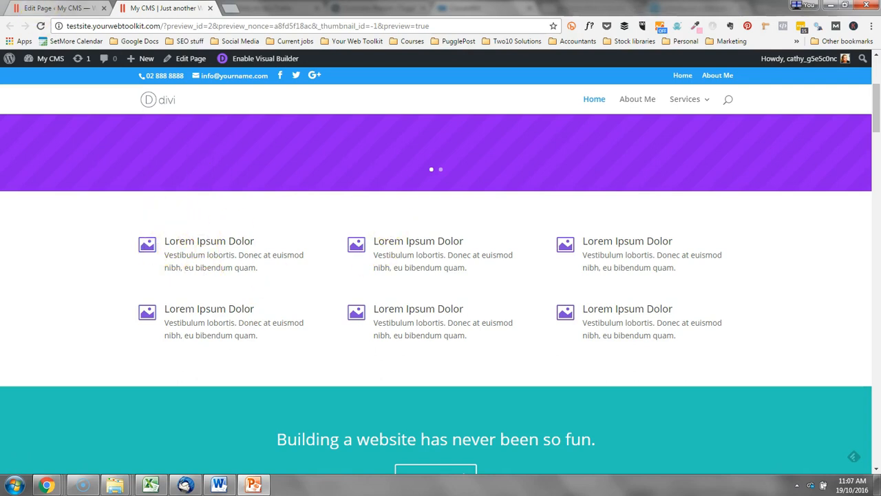
click(33, 7)
scroll(406, 184, down, 3)
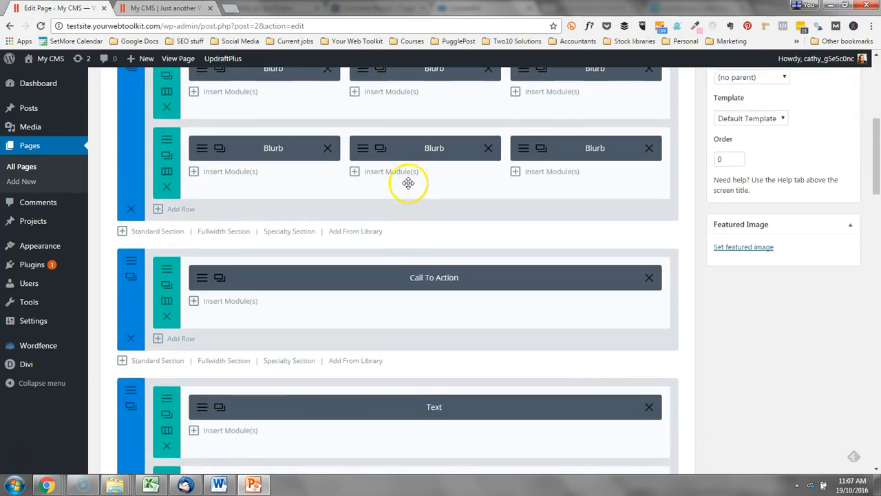
scroll(408, 183, down, 1)
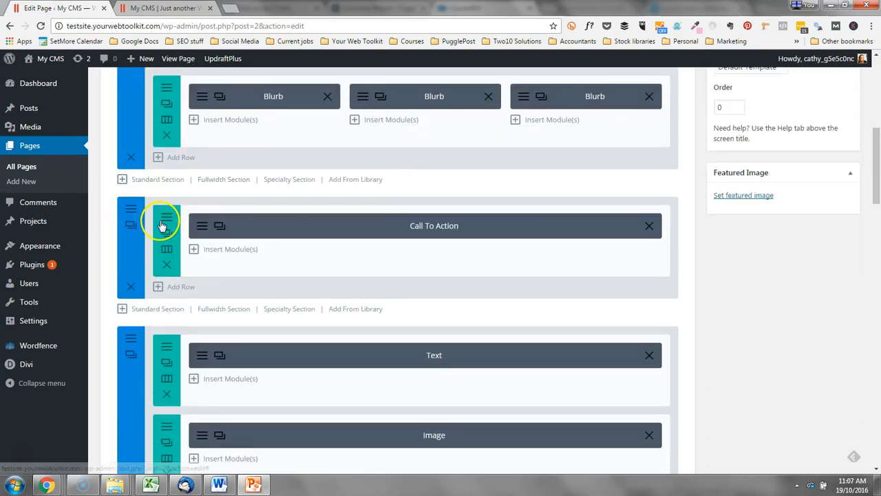
Compare the live preview's sections against the builder layout again.
click(162, 10)
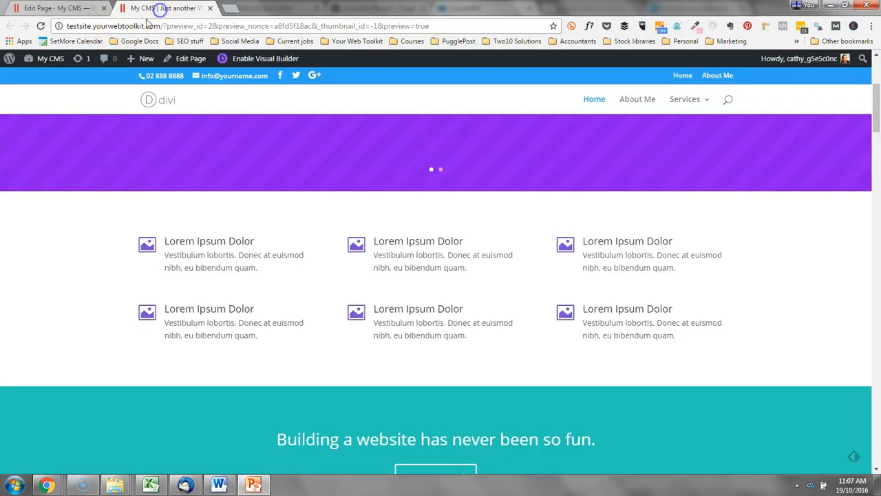
scroll(693, 197, down, 3)
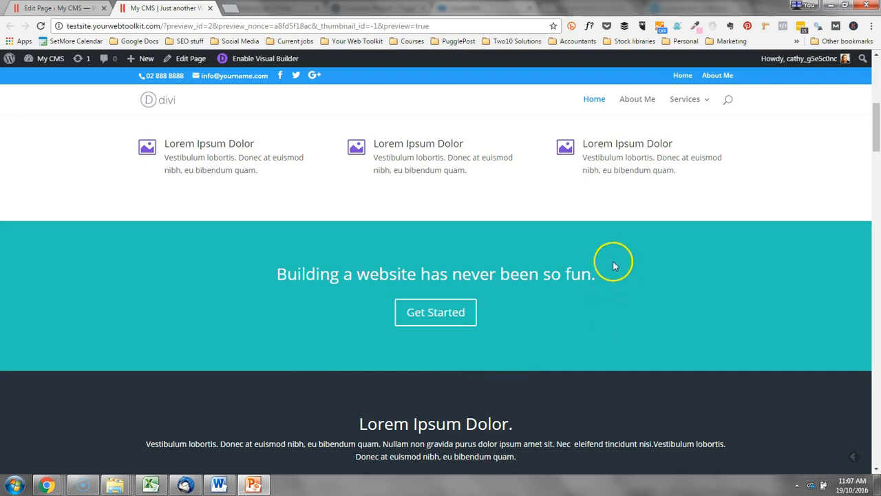
scroll(618, 268, down, 1)
scroll(618, 269, down, 1)
scroll(618, 269, up, 1)
scroll(617, 268, up, 5)
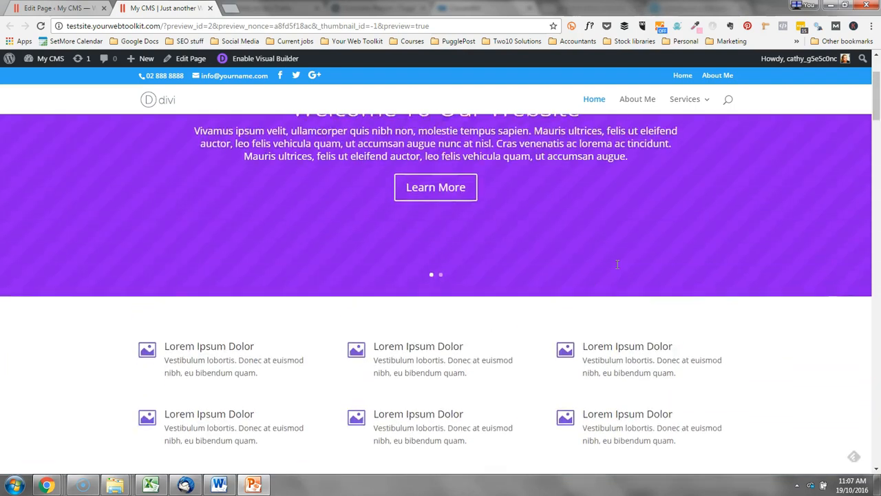
scroll(617, 263, up, 2)
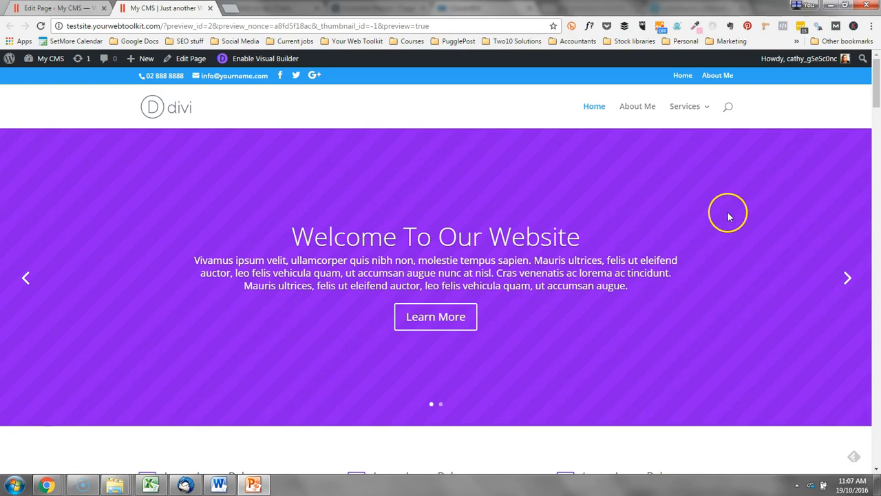
click(59, 8)
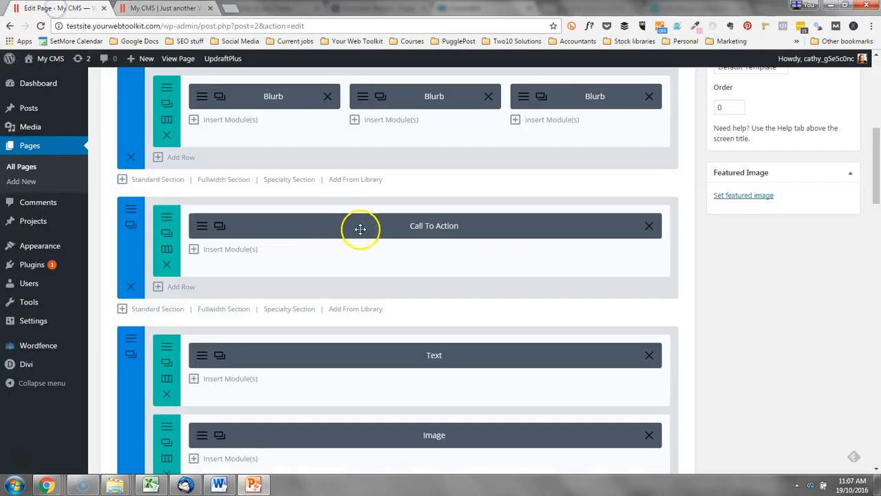
scroll(415, 241, down, 3)
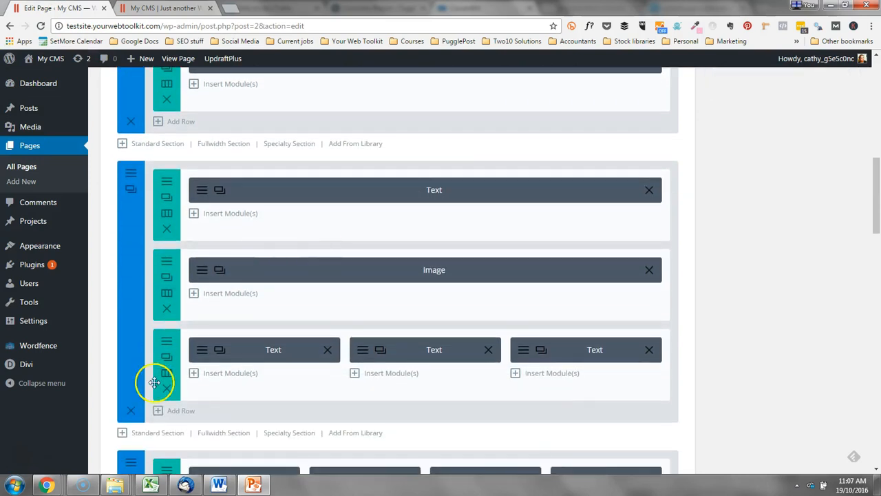
Scroll the live preview down to the four animated number counters.
click(163, 8)
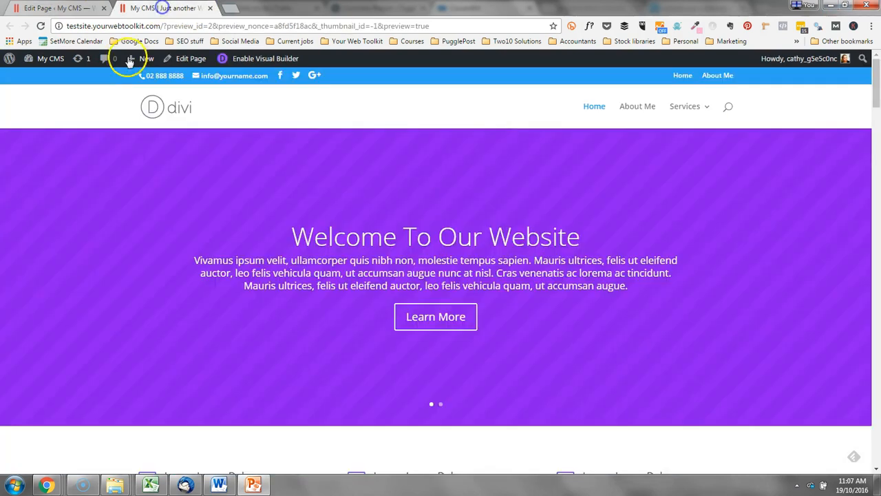
scroll(571, 237, down, 5)
scroll(601, 244, down, 4)
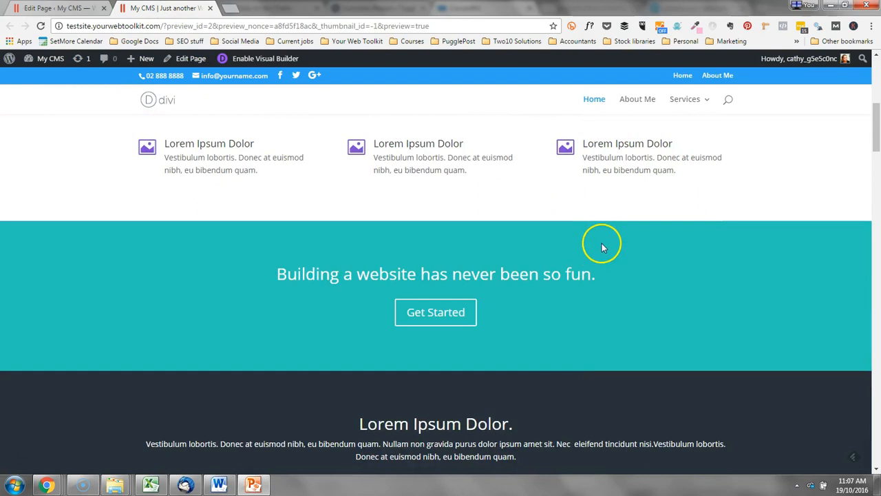
scroll(602, 243, down, 8)
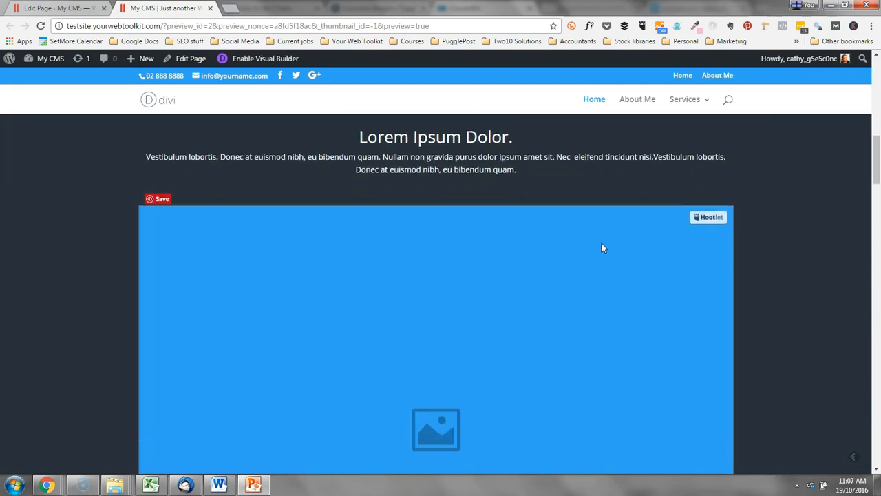
scroll(608, 240, down, 2)
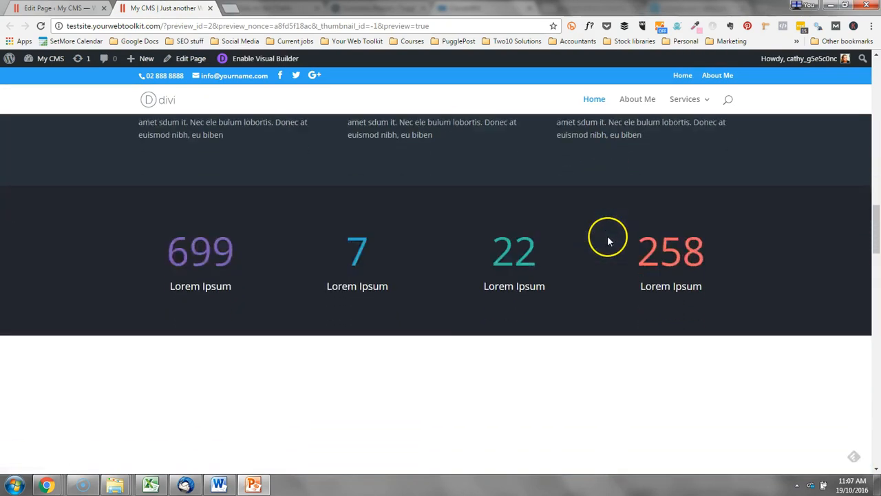
scroll(653, 241, up, 1)
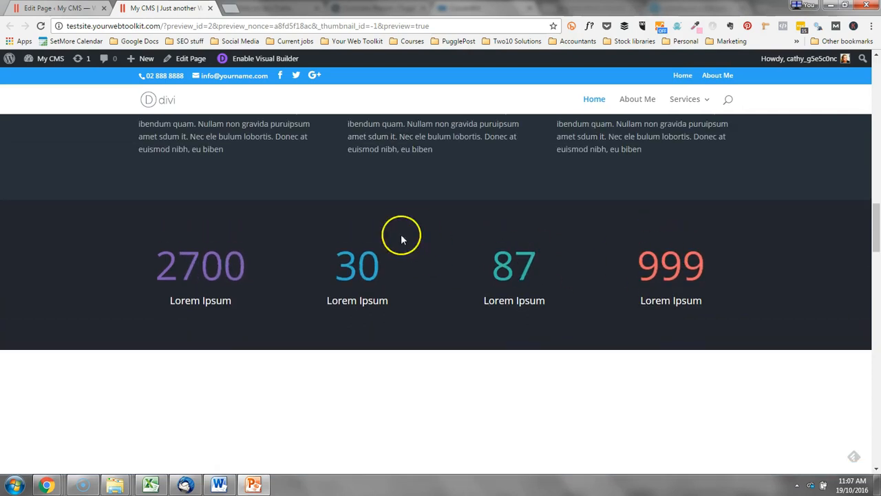
Delete the Number Counter section from the Home builder layout and view the refreshed preview.
click(62, 8)
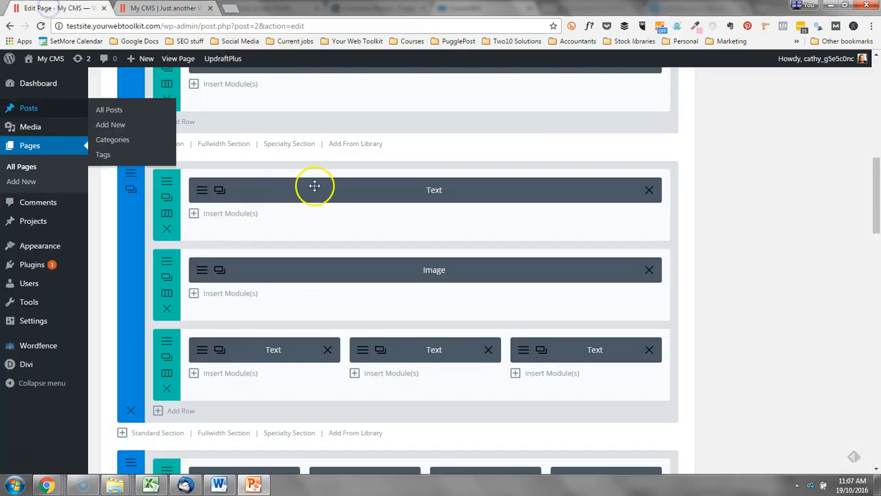
scroll(389, 192, down, 3)
scroll(394, 202, down, 2)
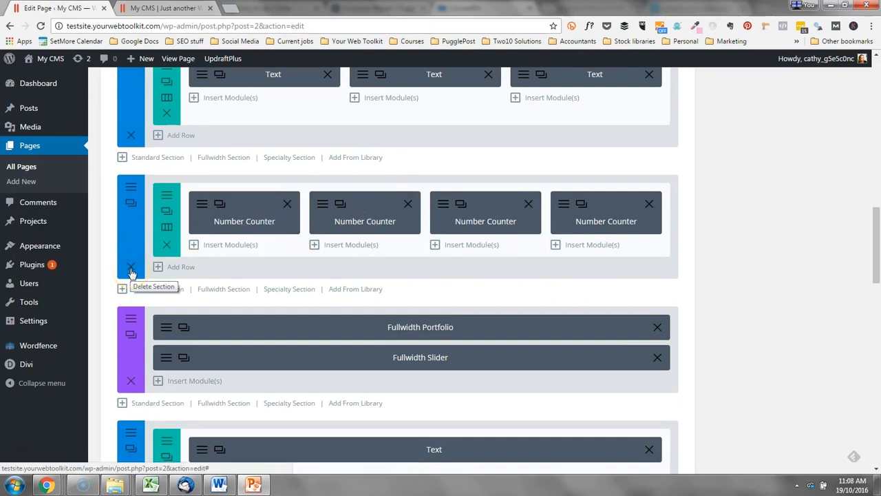
click(131, 272)
drag(877, 259, 878, 110)
click(819, 163)
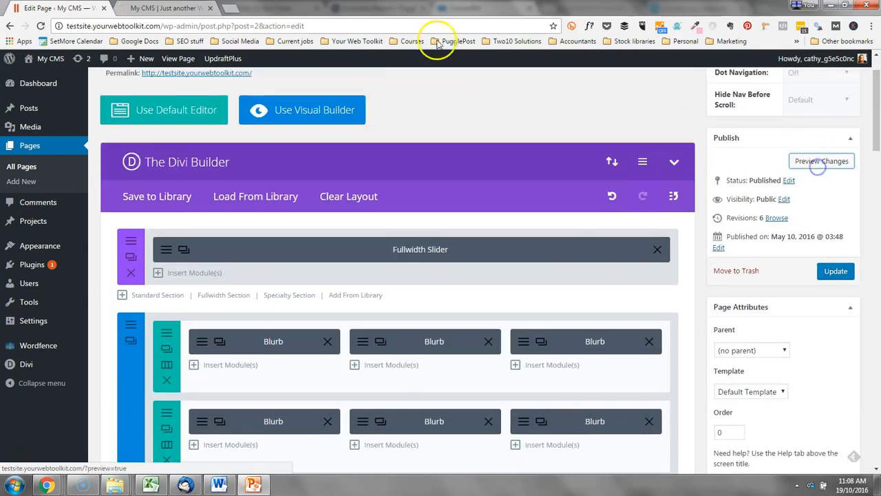
click(156, 9)
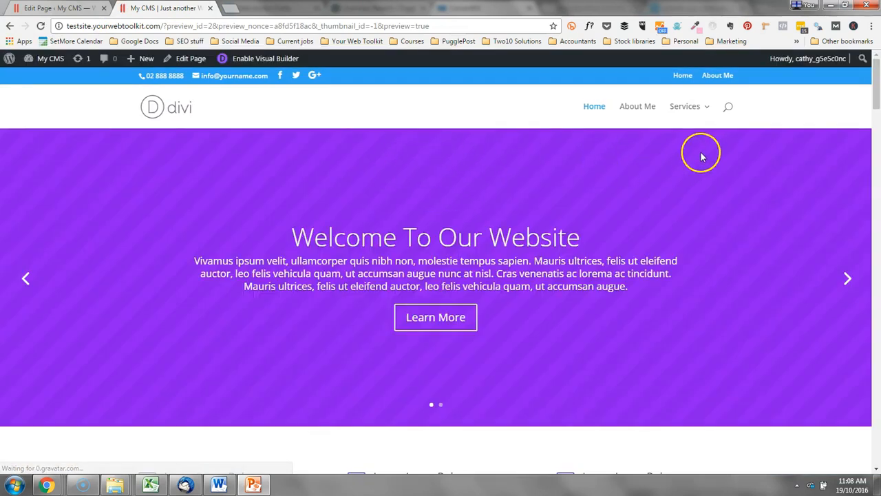
scroll(803, 258, down, 12)
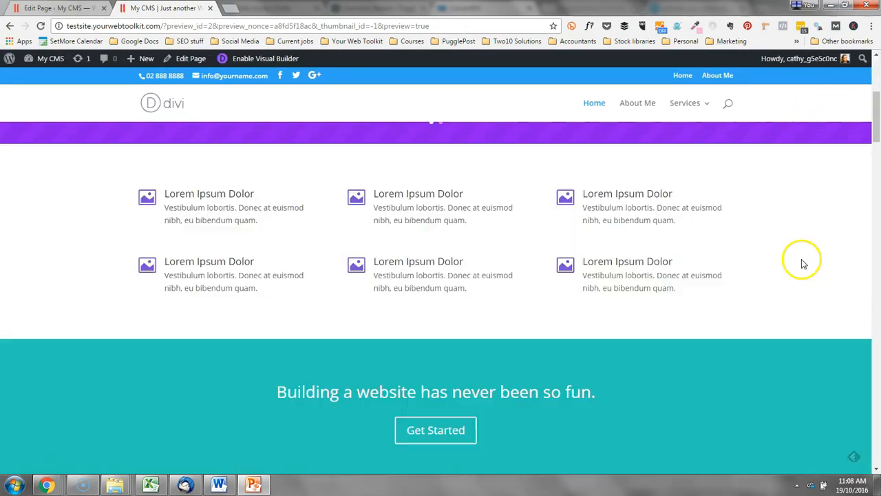
scroll(800, 268, down, 8)
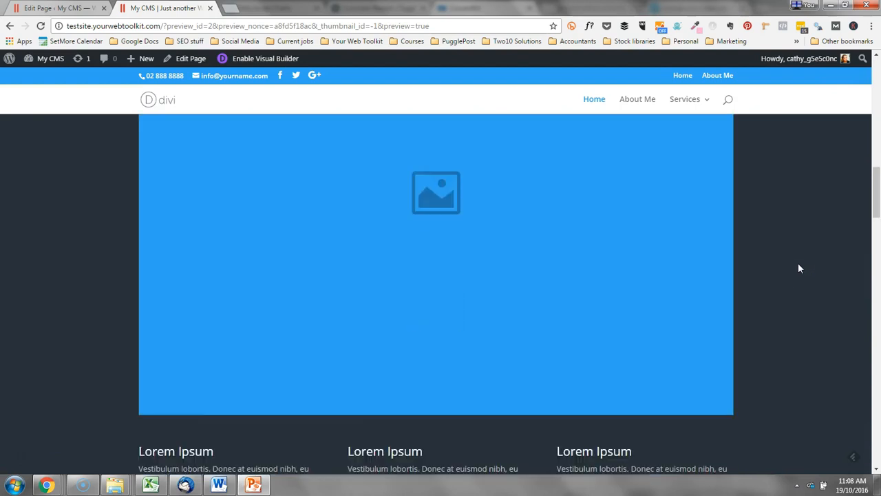
scroll(799, 266, down, 2)
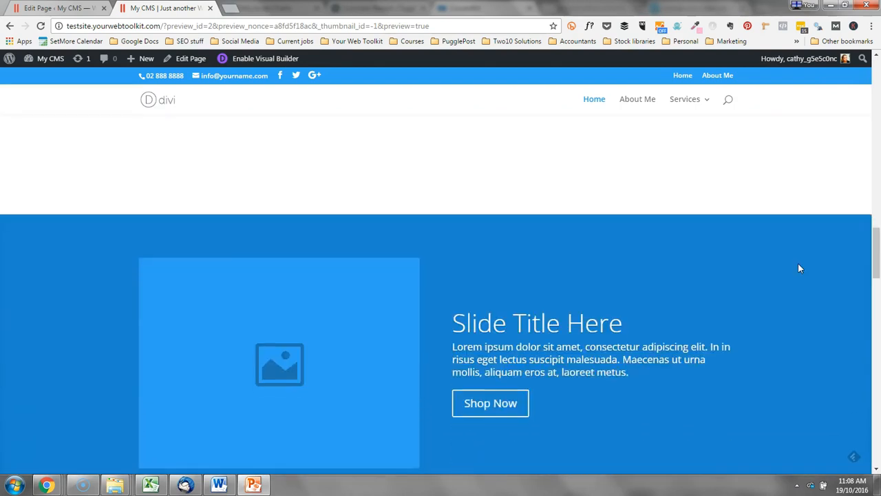
scroll(799, 263, up, 4)
scroll(799, 264, down, 1)
scroll(799, 269, down, 10)
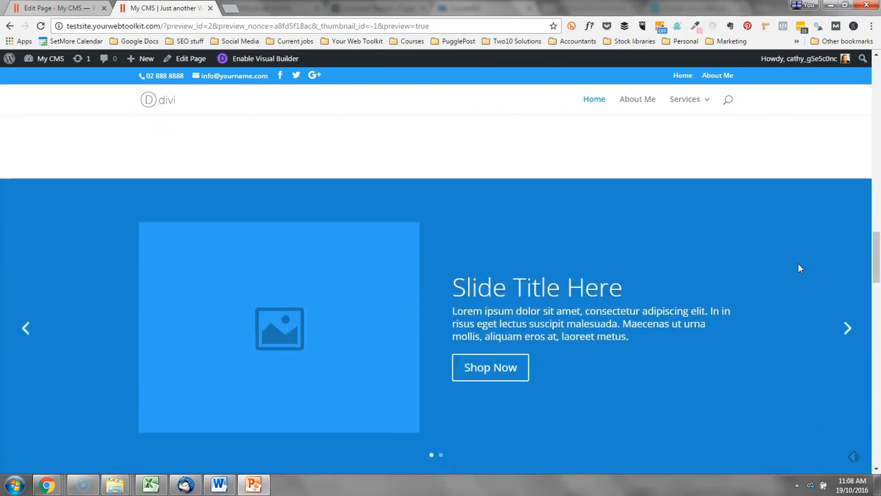
scroll(800, 268, down, 4)
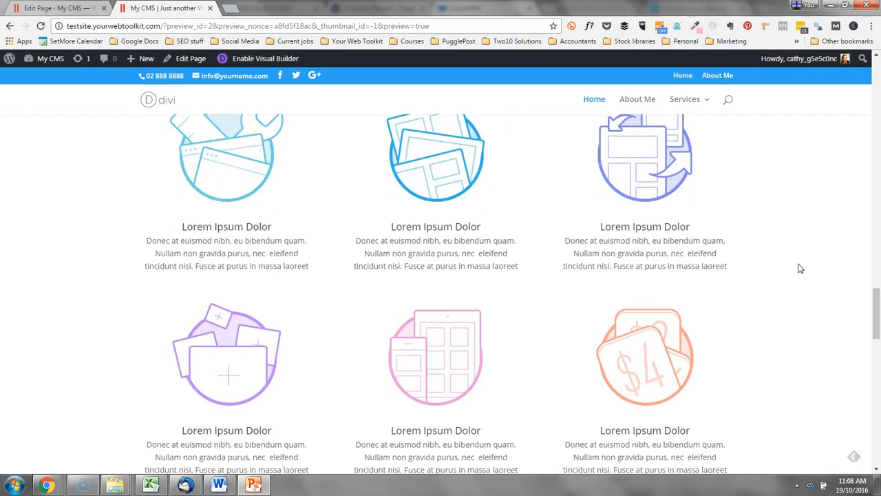
scroll(799, 268, down, 5)
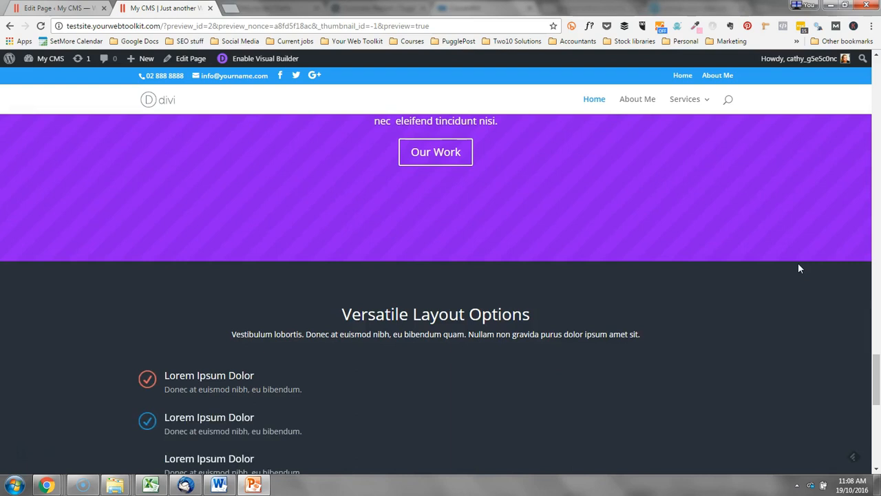
scroll(800, 267, down, 5)
scroll(800, 268, down, 2)
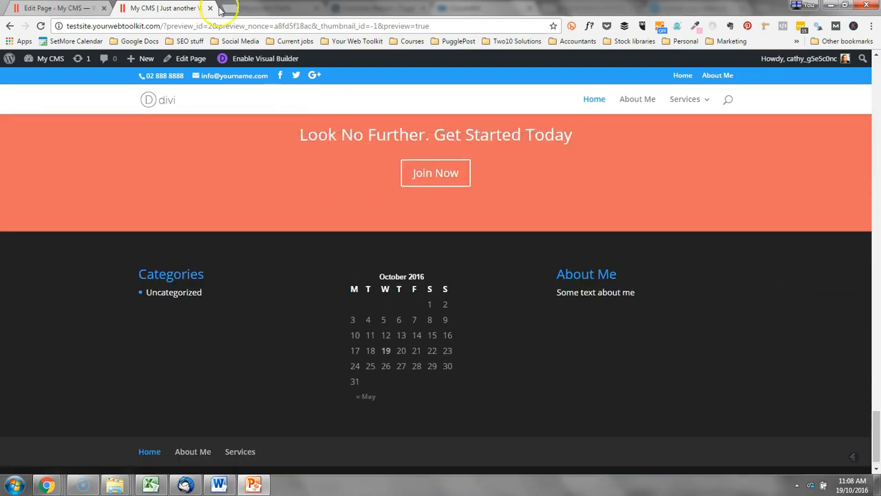
drag(878, 449, 876, 83)
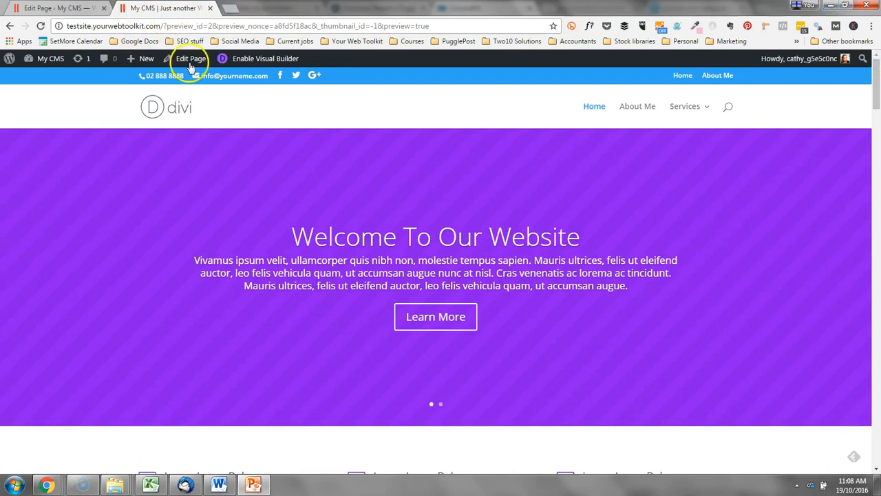
Launch the Visual Builder on the Home page, scroll it, then return to the back-end editor tab.
click(269, 61)
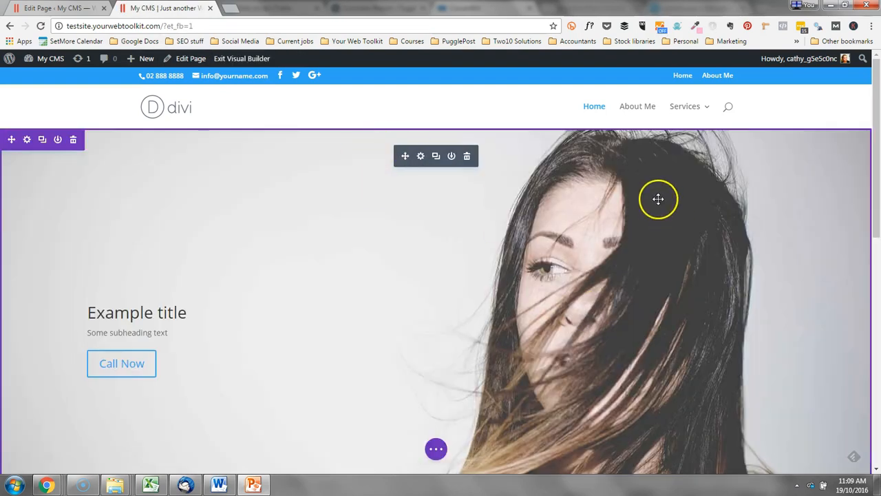
scroll(773, 201, down, 5)
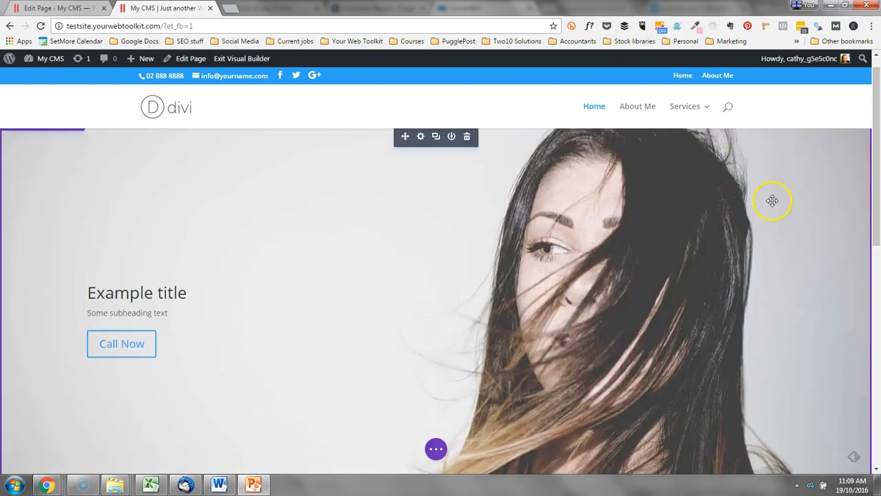
scroll(808, 232, up, 5)
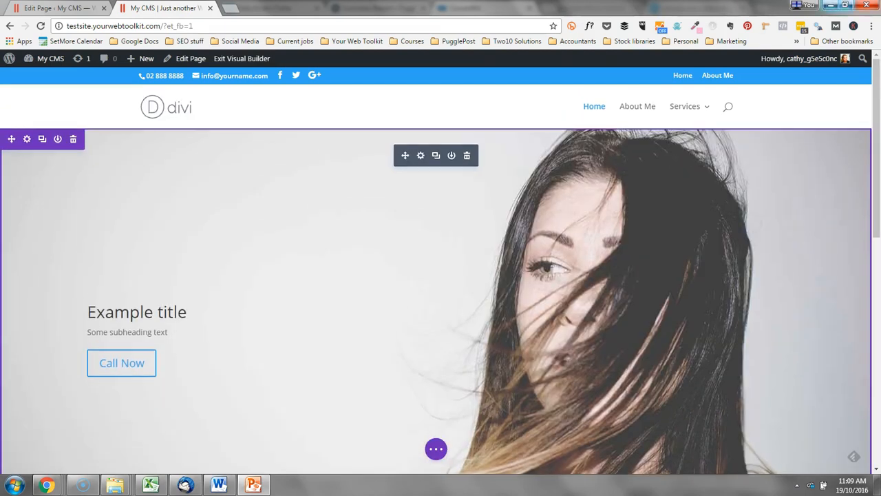
click(53, 8)
Update the Home page to save its Homepage Extended layout and open it in the Visual Builder.
click(836, 271)
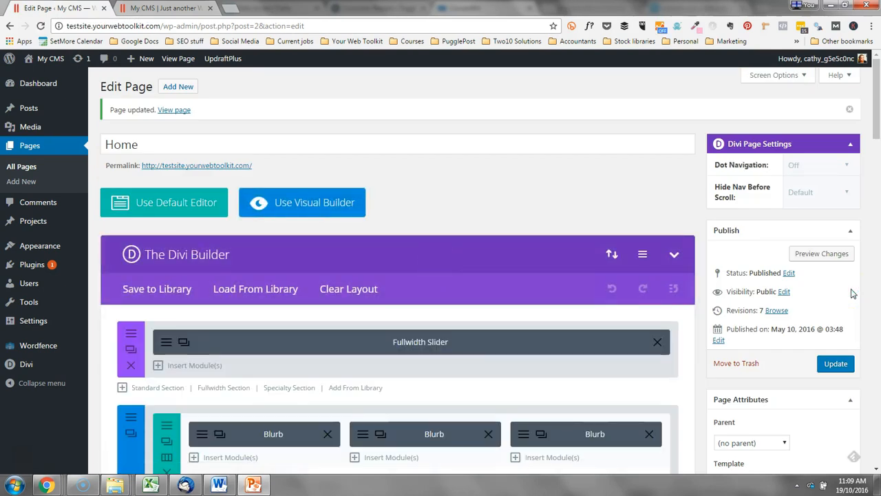
click(316, 204)
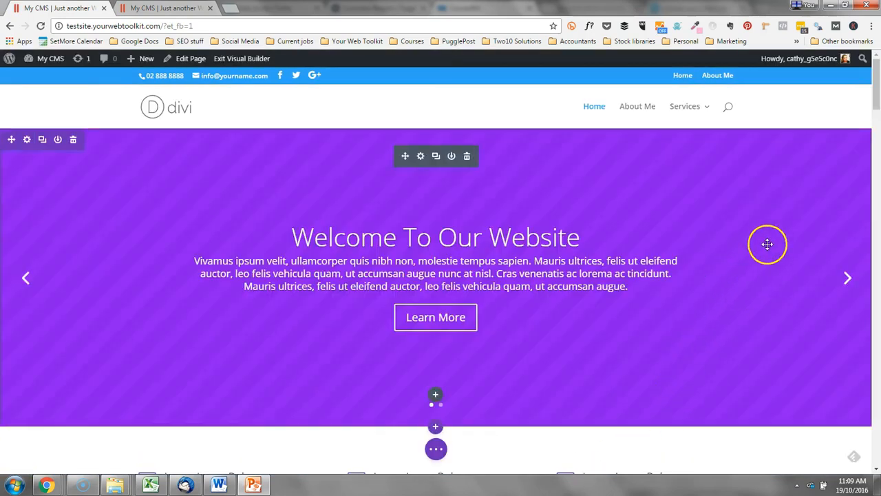
Open the middle Lorem Ipsum Dolor blurb's settings and close them without changes.
scroll(757, 248, down, 2)
mouse_move(411, 350)
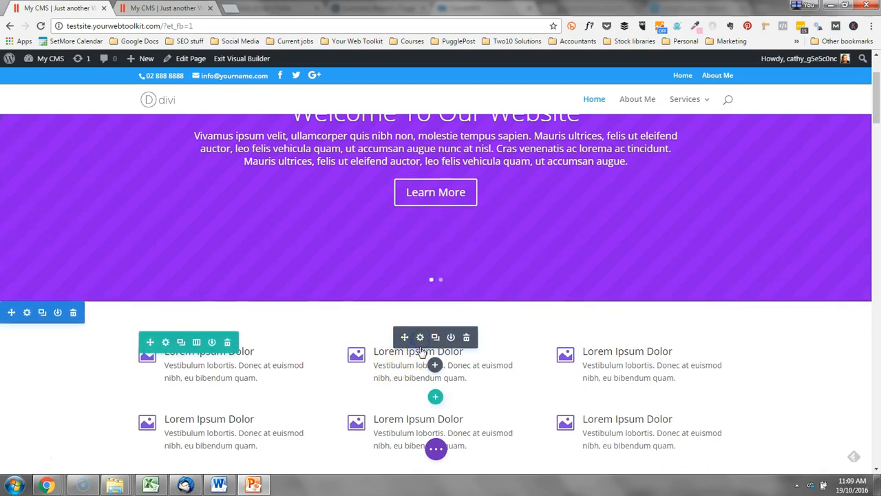
click(420, 337)
scroll(177, 232, down, 3)
scroll(190, 193, up, 3)
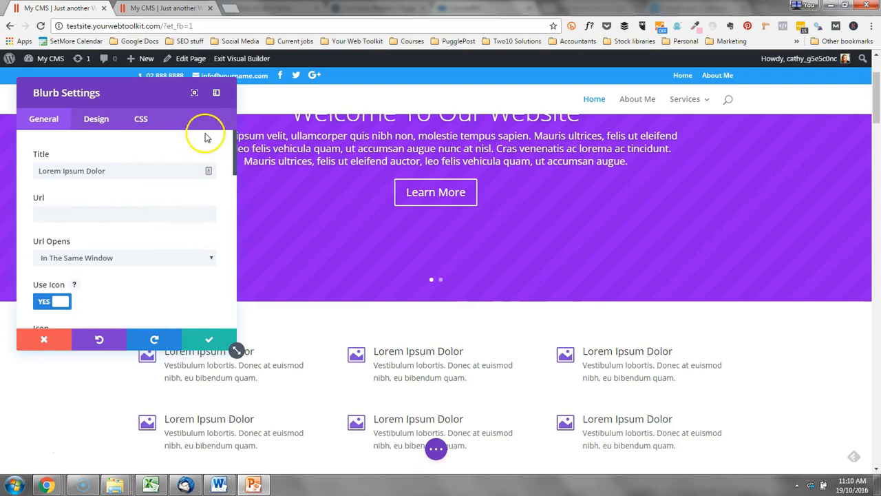
click(33, 338)
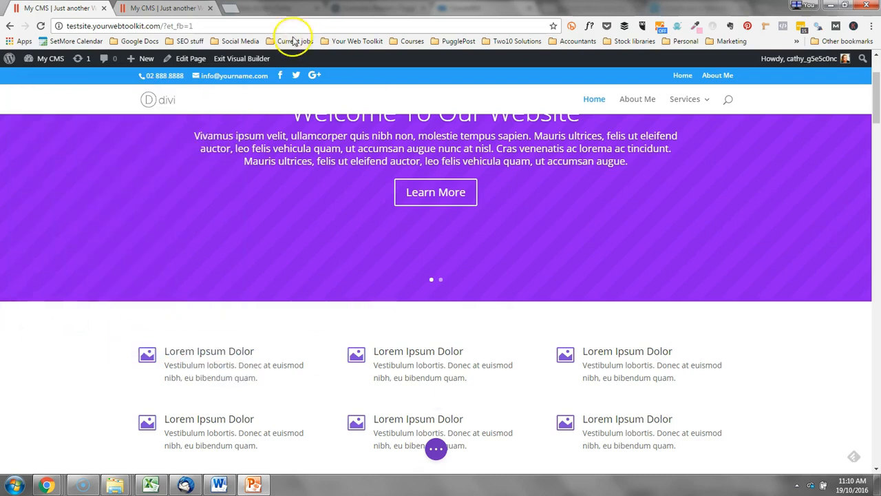
Close the duplicate site tab and scroll back up to the purple slider.
click(210, 9)
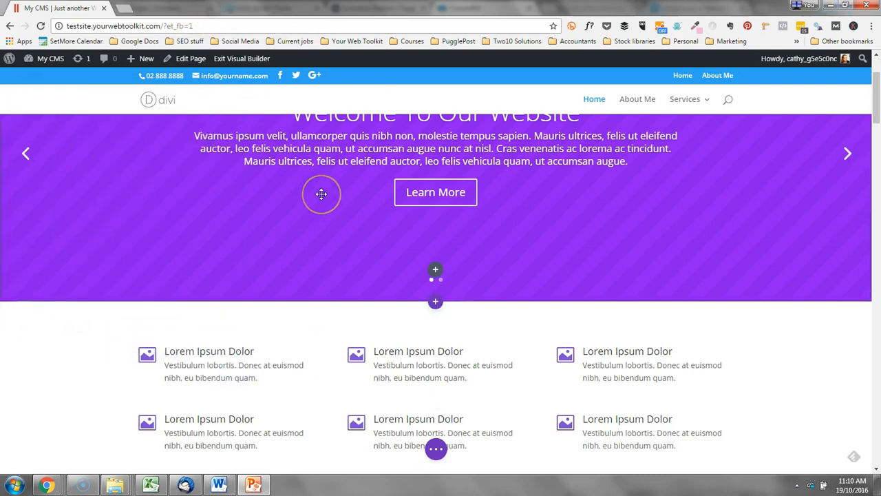
scroll(441, 324, up, 2)
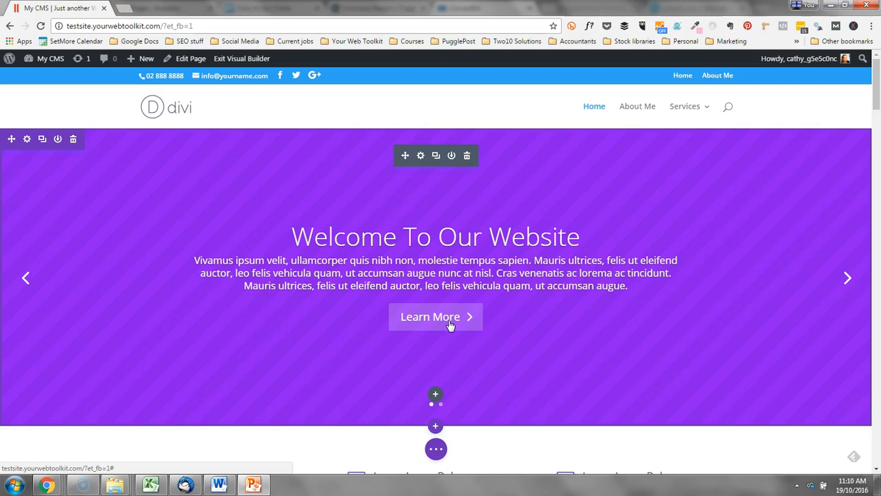
click(663, 257)
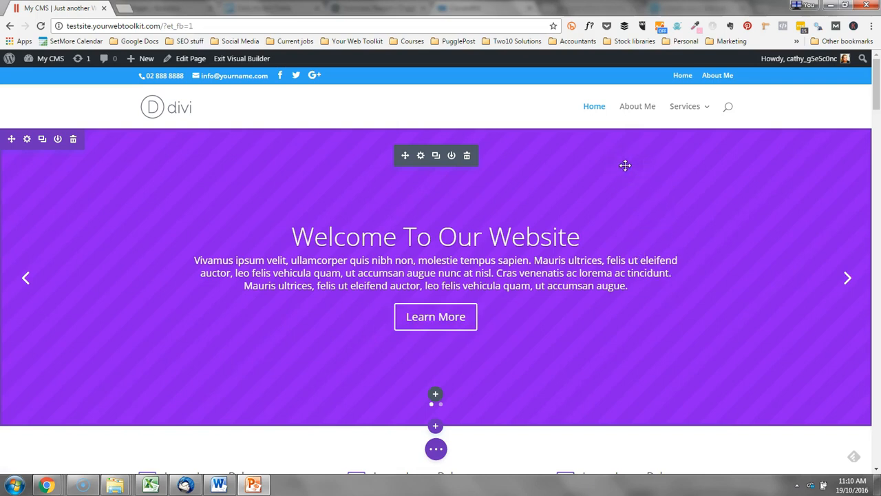
click(580, 110)
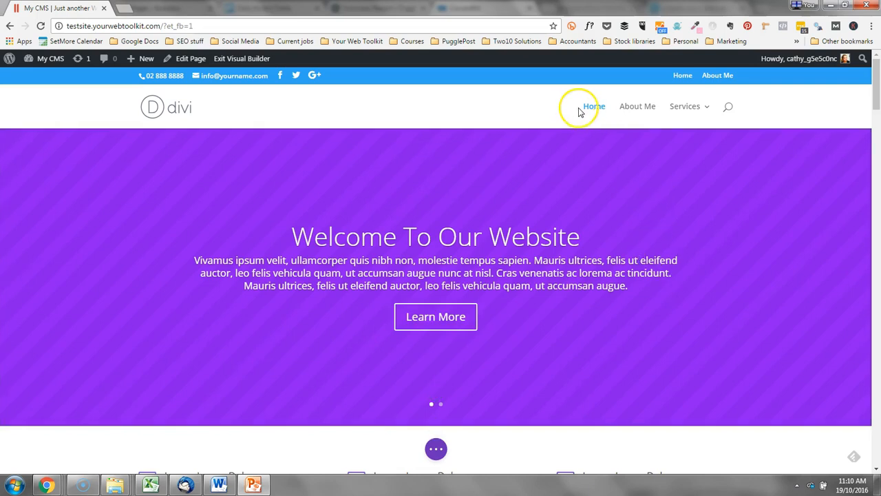
Open the About Me page for editing and delete all its lorem ipsum text.
click(639, 108)
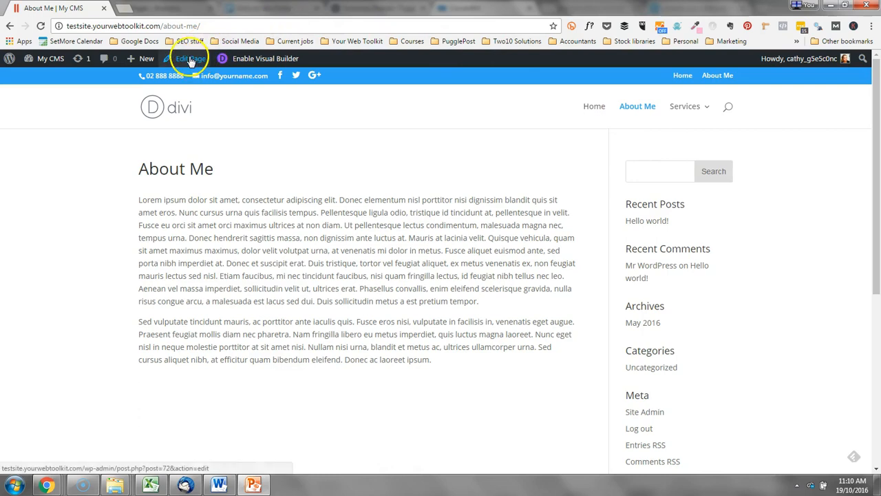
click(191, 59)
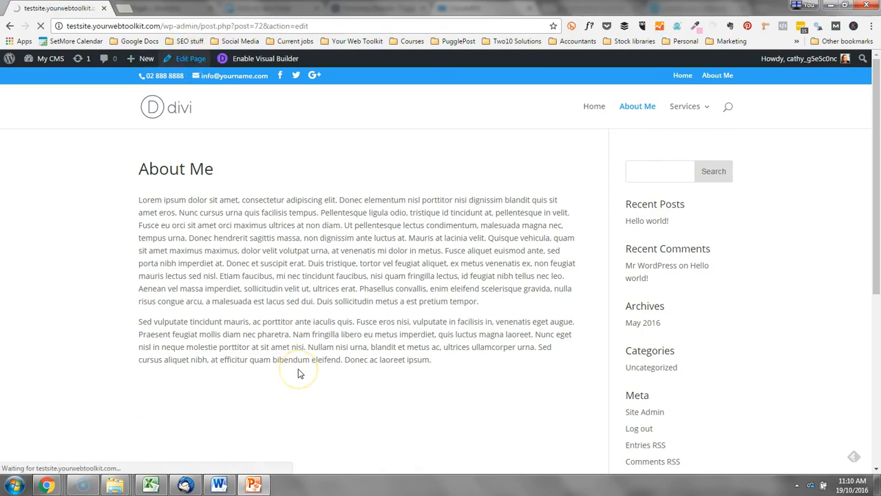
scroll(299, 373, down, 1)
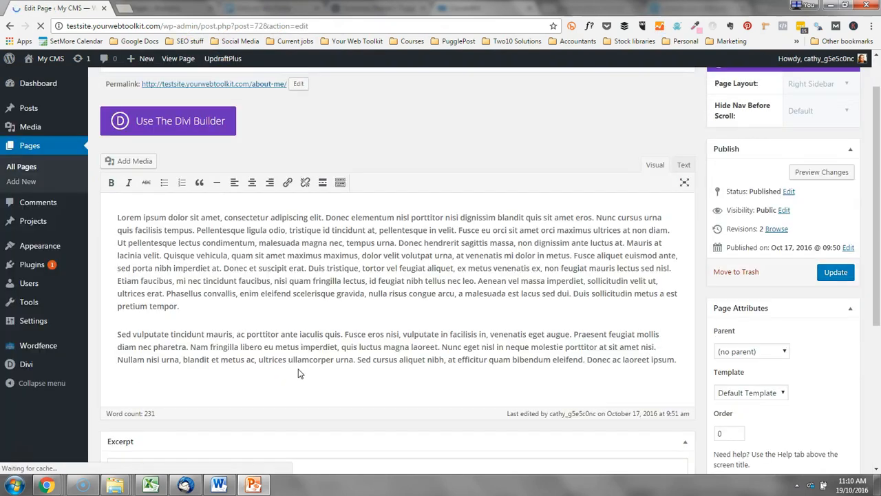
key(ctrl+a)
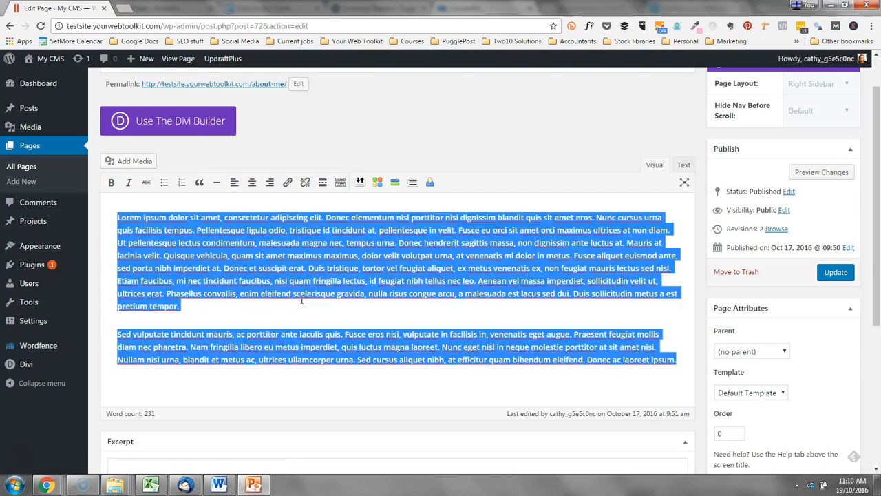
key(BackSpace)
Switch About Me to the Divi Builder and load the predefined About Me layout.
click(195, 135)
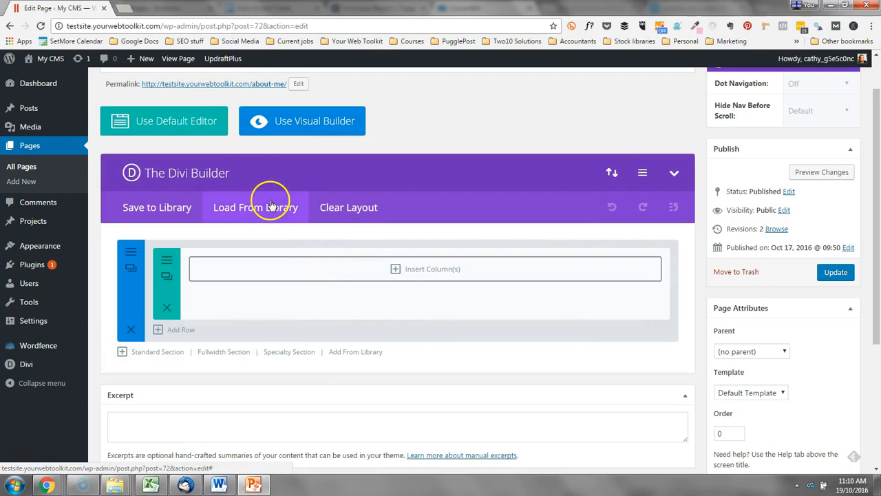
click(271, 202)
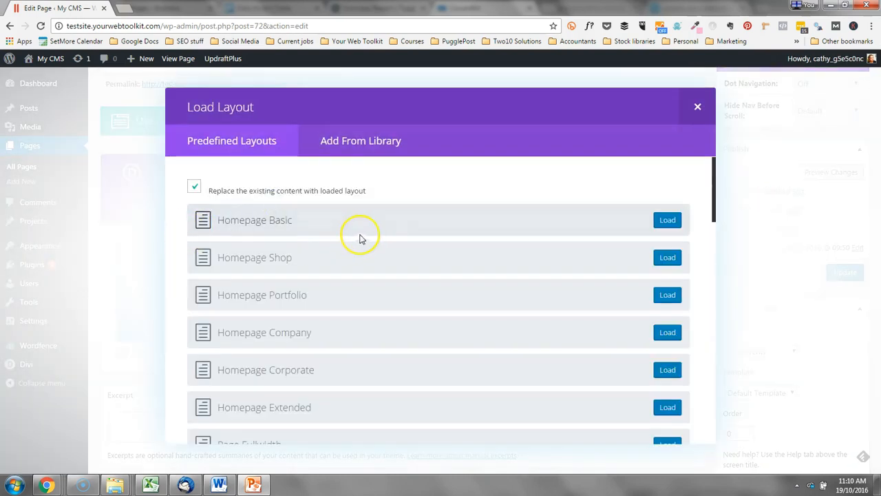
scroll(568, 279, down, 2)
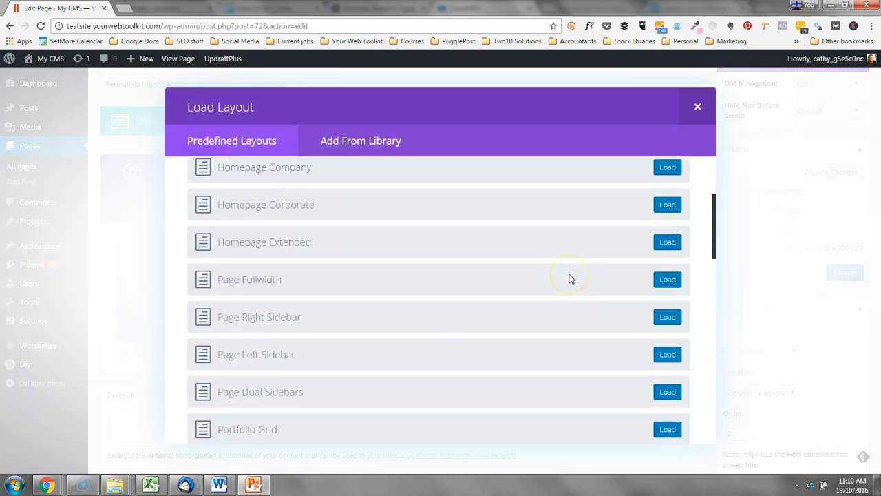
scroll(569, 278, down, 5)
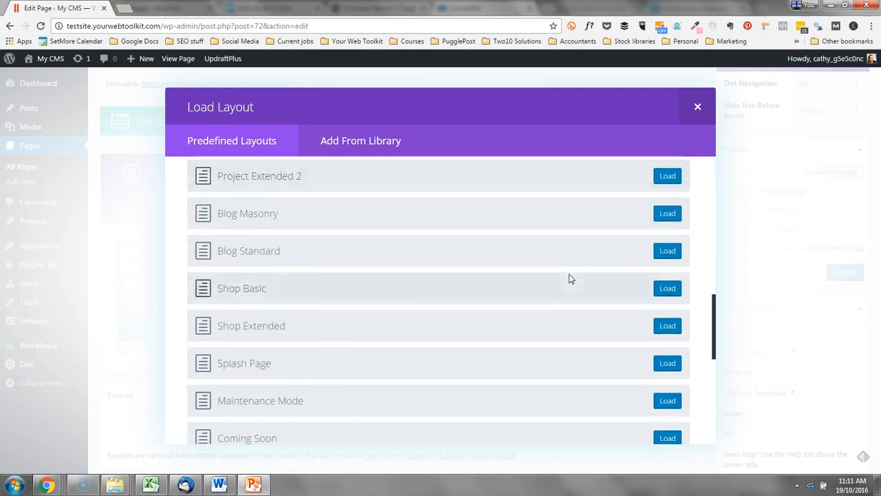
scroll(569, 279, down, 3)
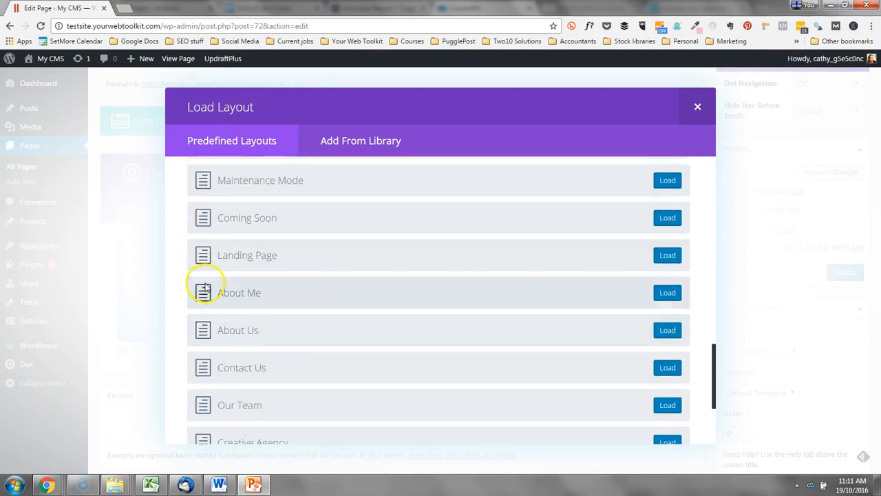
click(669, 296)
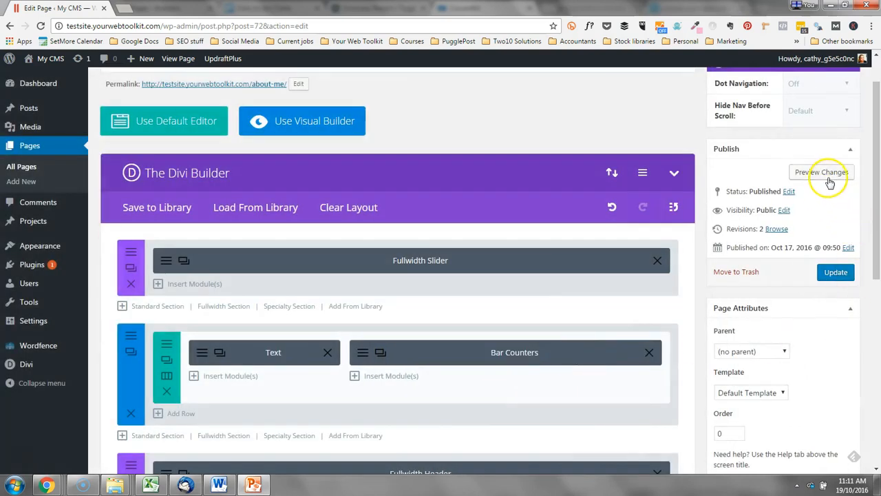
Preview the About Me page's new layout and scroll through it.
click(832, 177)
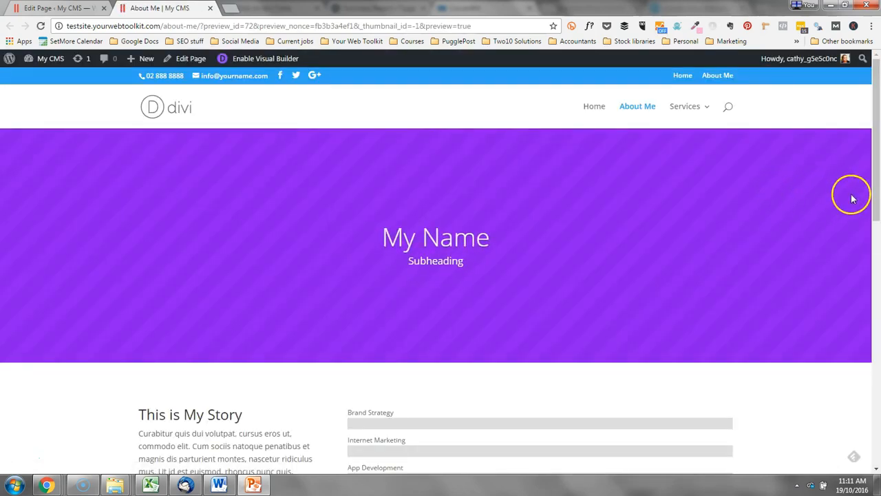
scroll(848, 199, down, 2)
scroll(847, 200, down, 2)
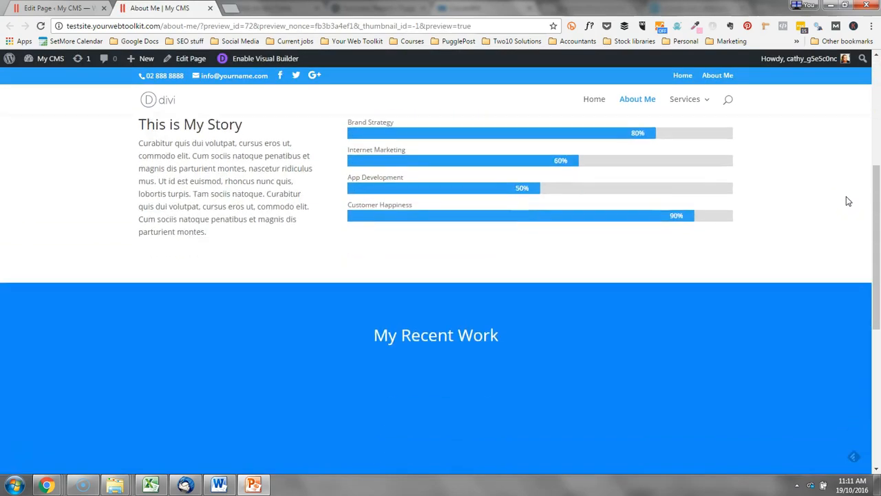
scroll(847, 201, down, 1)
scroll(848, 201, down, 4)
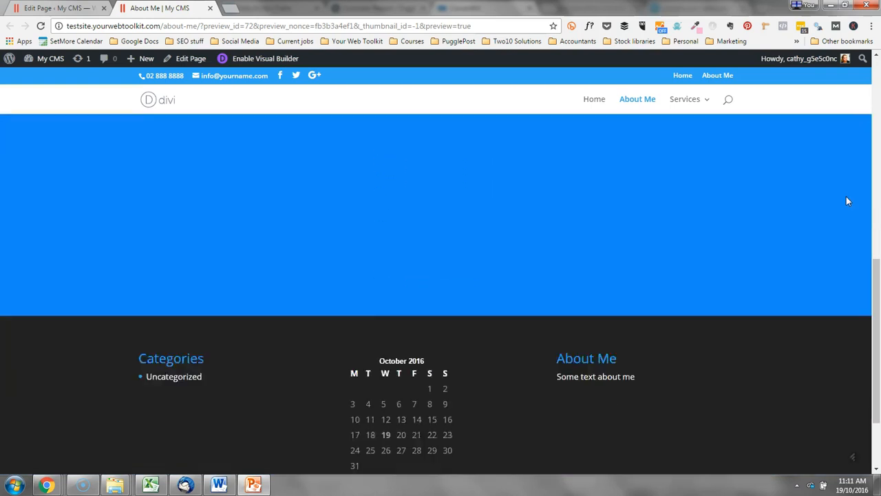
scroll(849, 201, up, 5)
scroll(848, 201, up, 4)
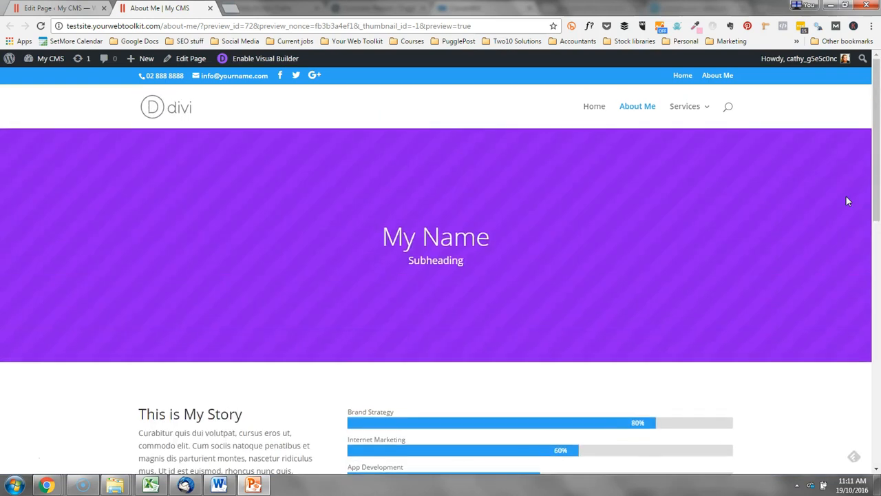
scroll(849, 201, down, 3)
scroll(848, 199, up, 3)
scroll(736, 236, down, 1)
scroll(736, 236, up, 1)
Save the About Me page's new layout, then open the live Services page.
click(210, 7)
click(841, 274)
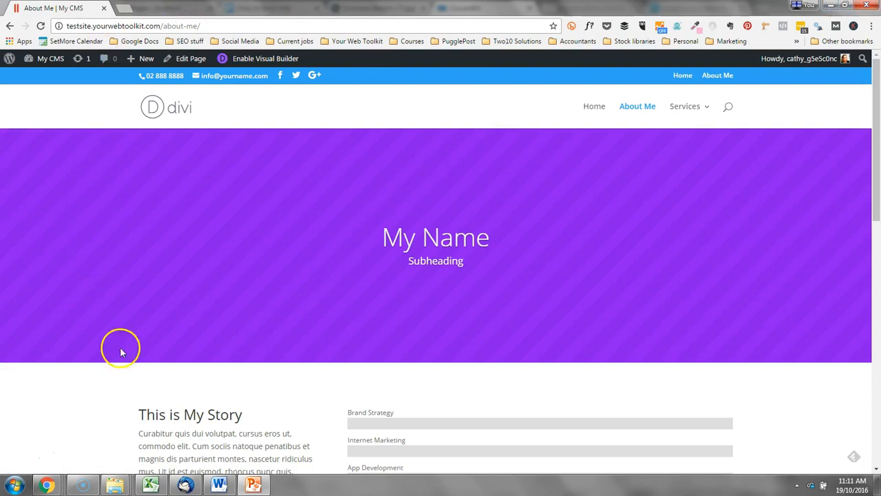
scroll(671, 296, down, 5)
scroll(677, 310, up, 5)
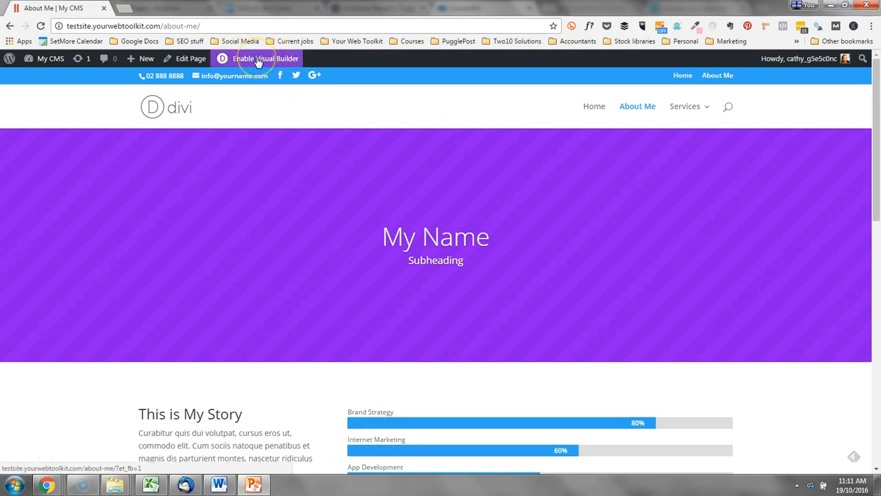
click(687, 108)
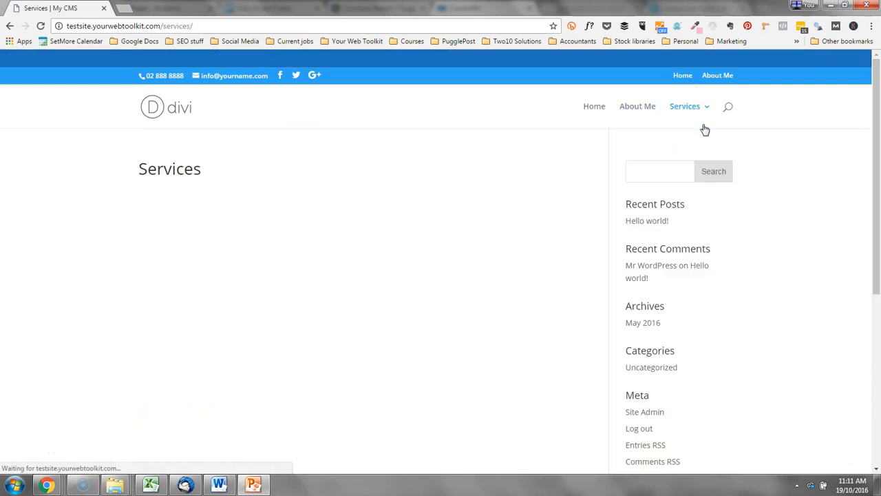
Load the Page Right Sidebar layout into the Services page with the Divi Builder and preview it.
click(183, 58)
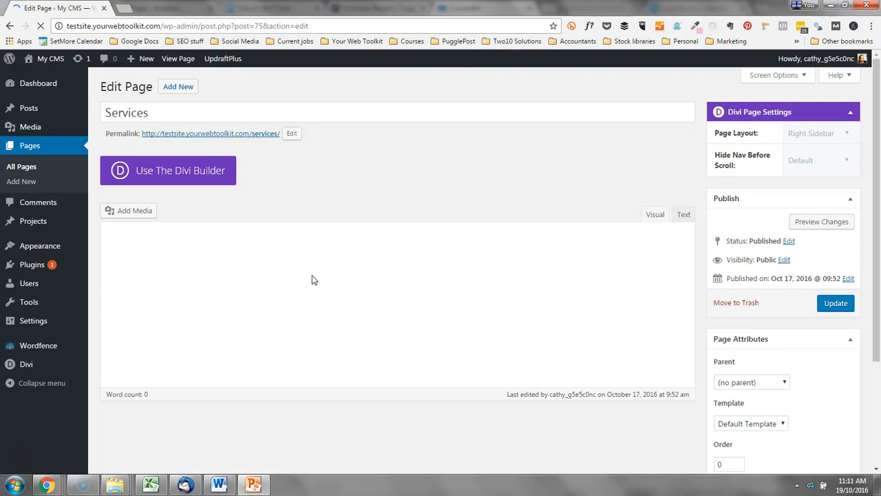
click(198, 173)
click(269, 255)
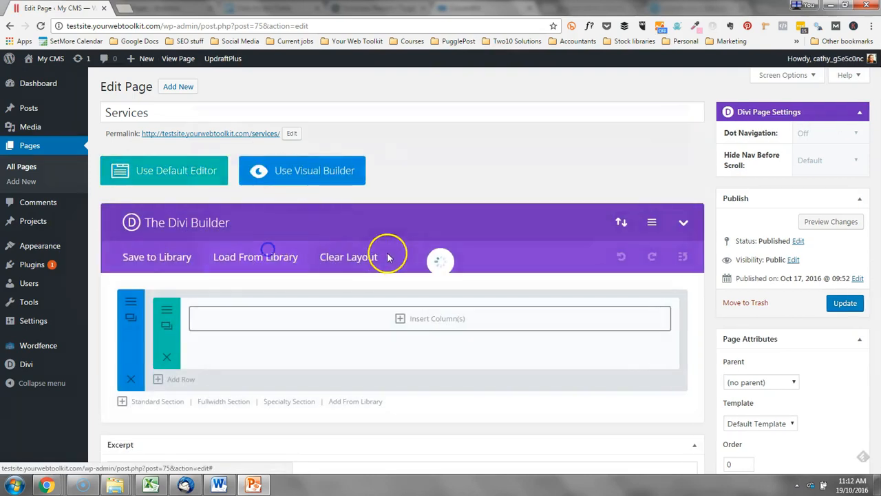
scroll(464, 279, down, 3)
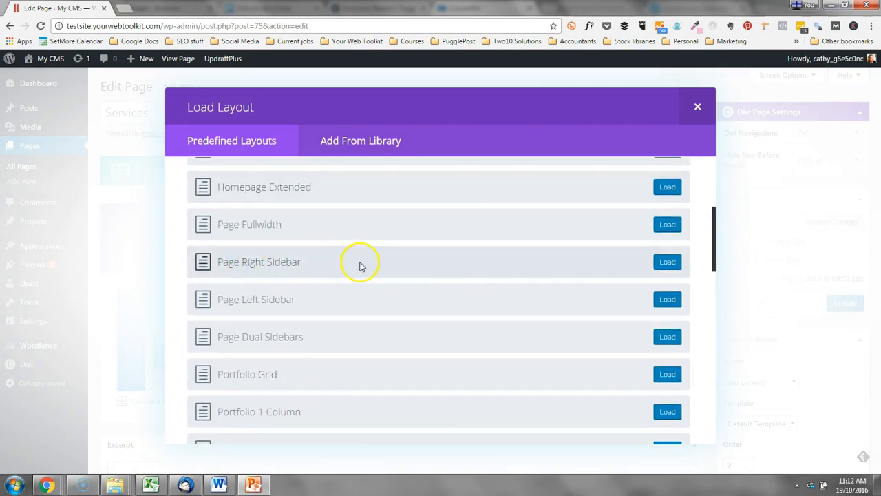
click(673, 267)
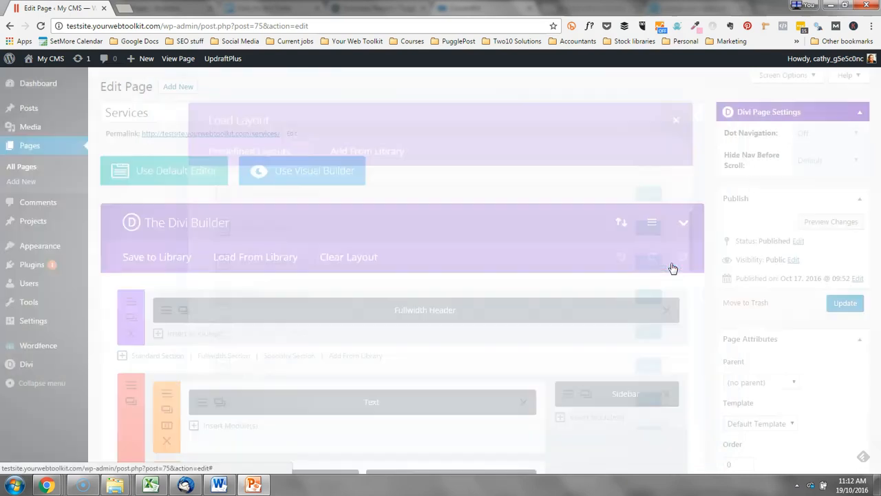
click(833, 222)
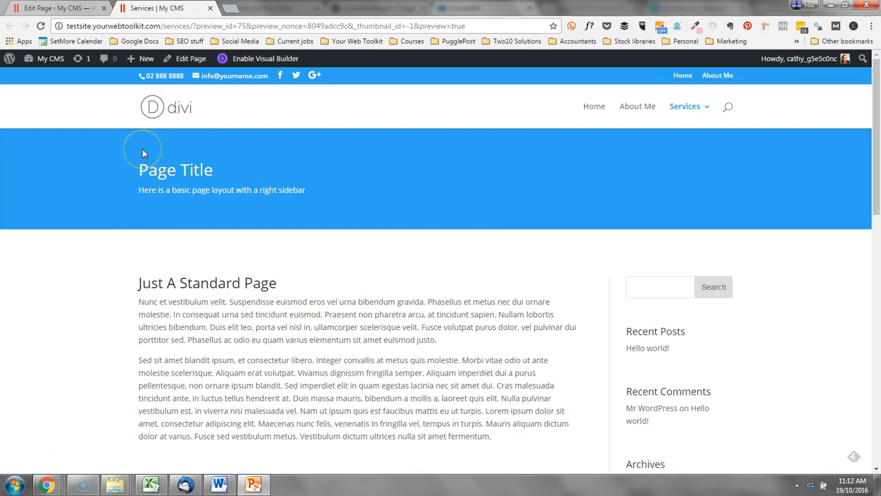
Scroll through the Services preview's 'Page Title' right-sidebar layout, then close the preview tab.
scroll(399, 177, down, 2)
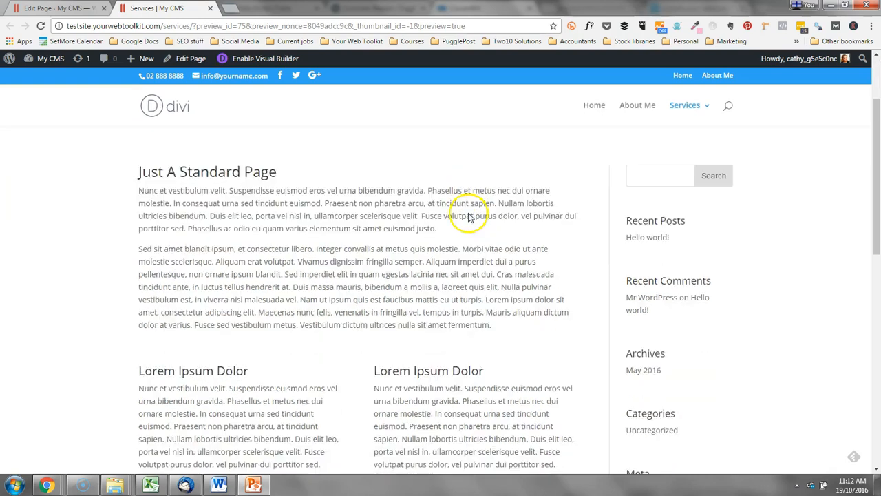
scroll(330, 289, down, 3)
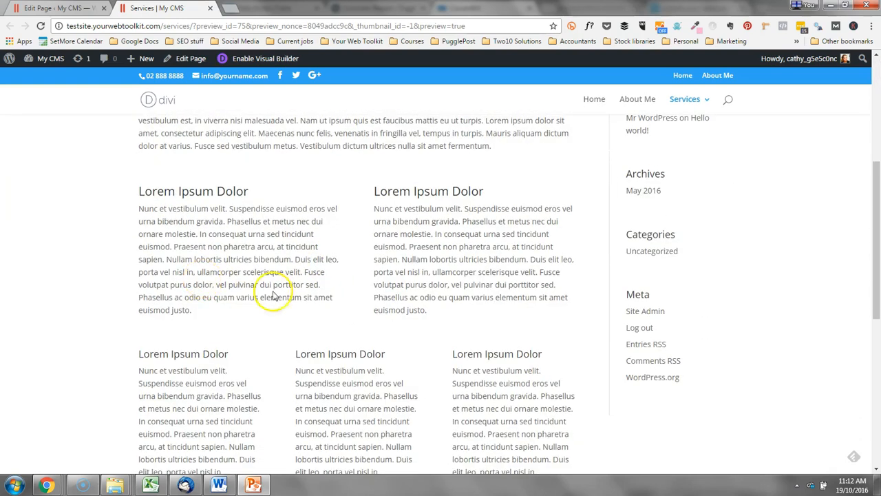
scroll(630, 454, up, 3)
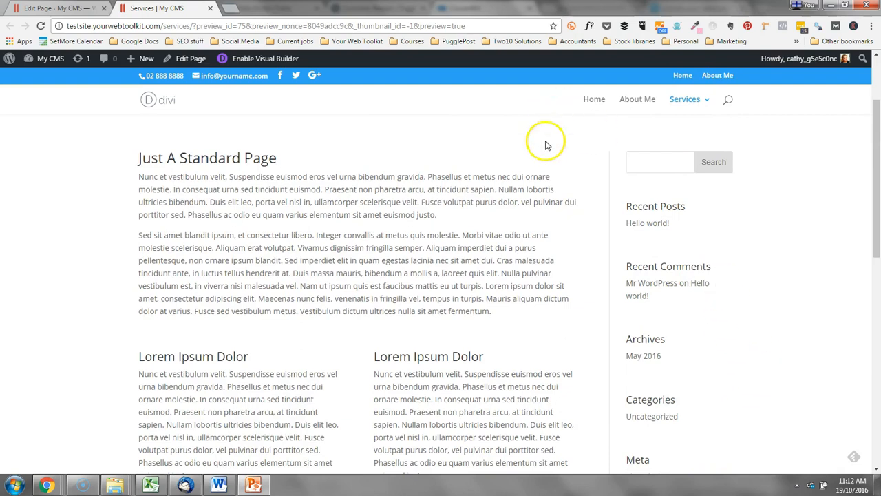
click(210, 9)
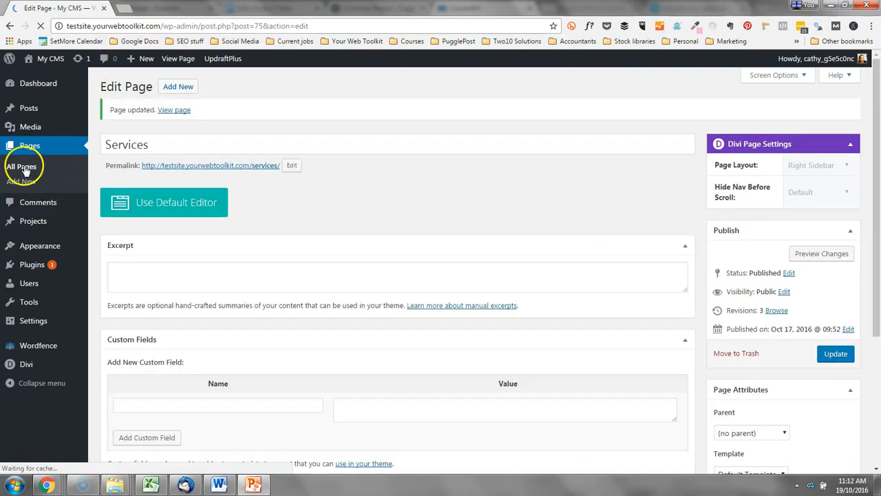
Give Service Number 1 the Page Right Sidebar layout in the Divi Builder and update the page.
click(23, 168)
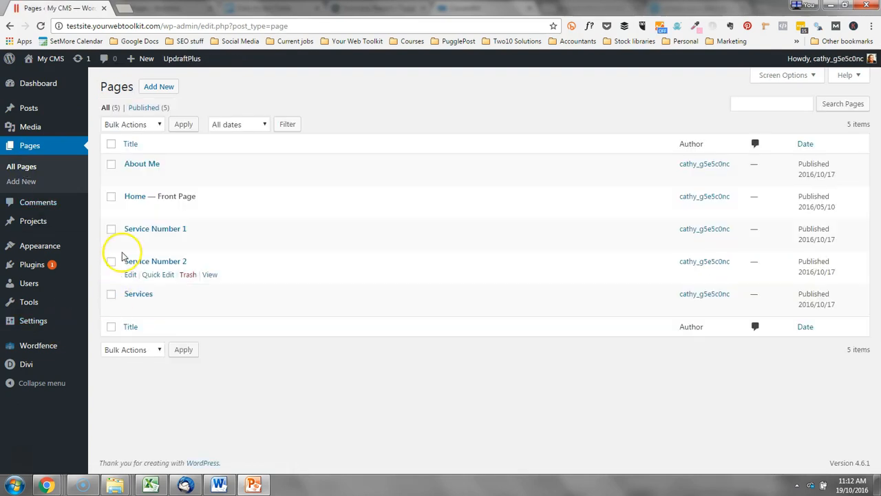
click(130, 243)
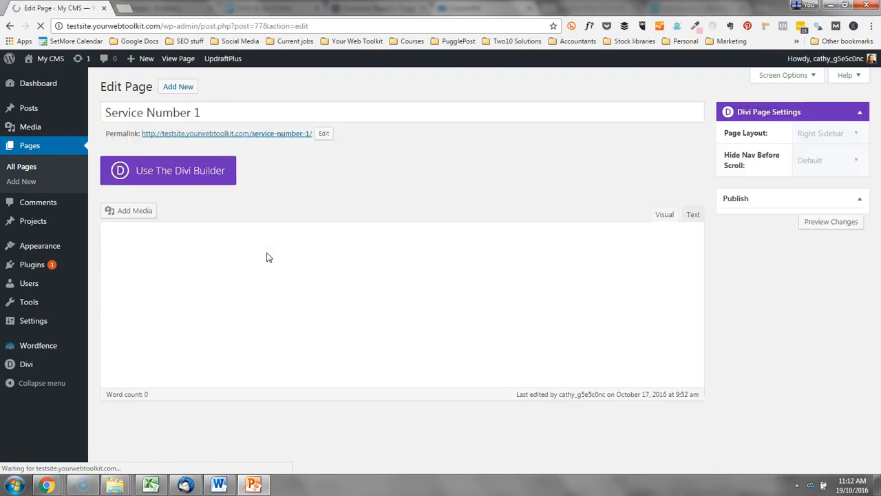
click(209, 177)
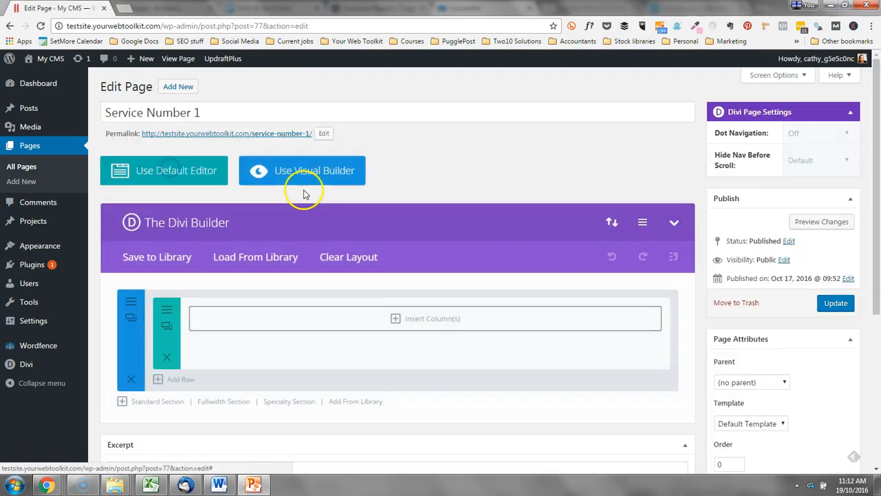
click(266, 259)
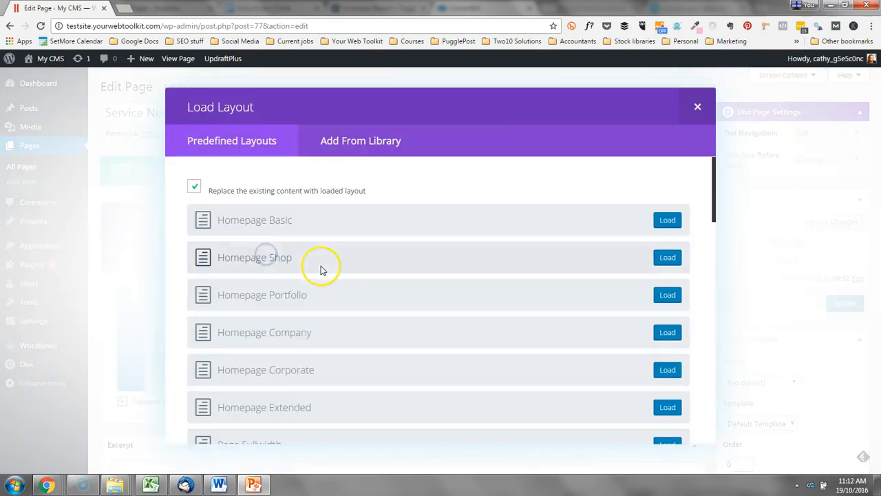
scroll(537, 283, down, 3)
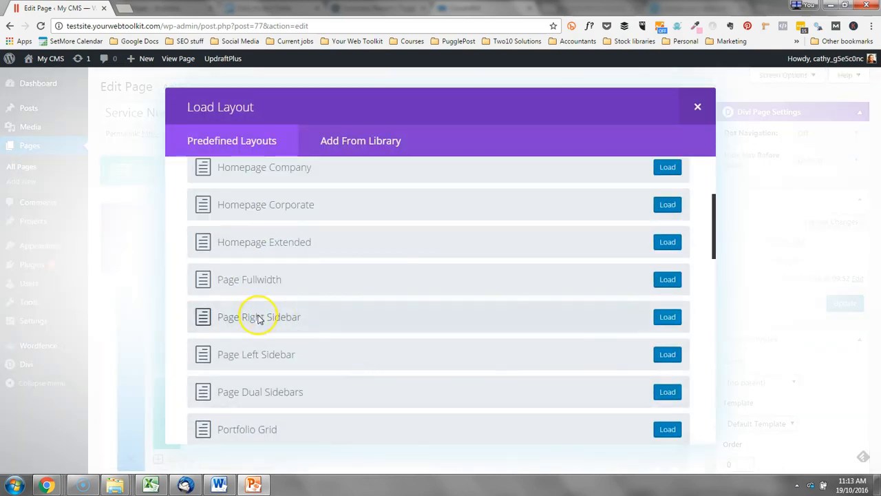
click(670, 317)
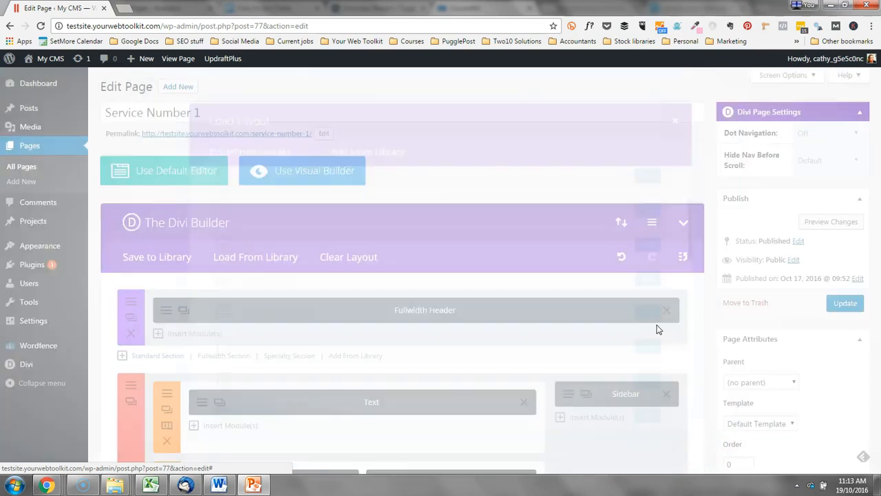
click(836, 303)
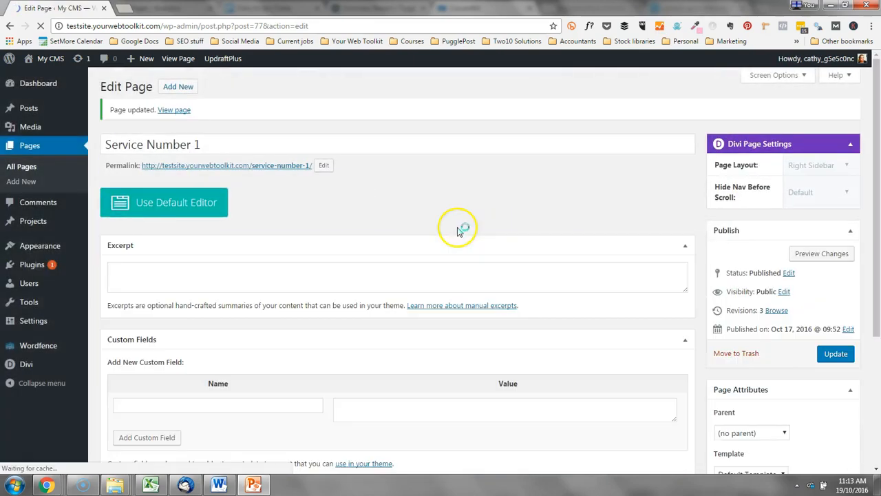
click(180, 59)
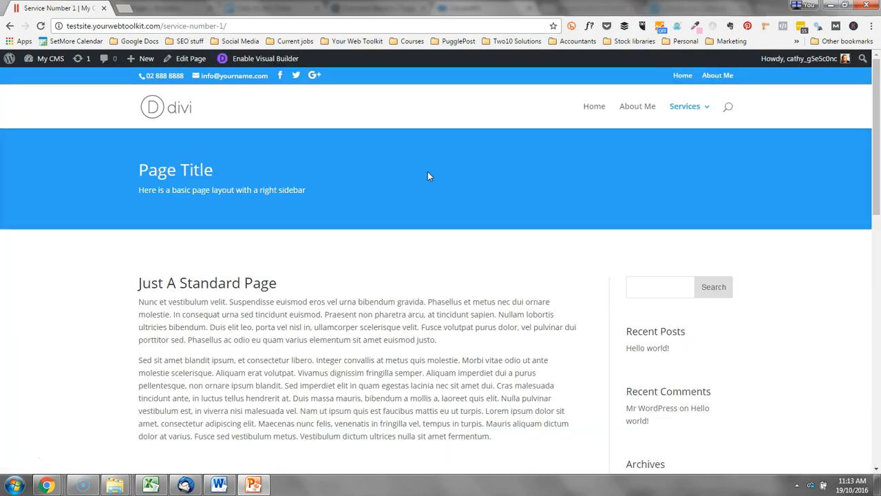
Browse the live Home, About Me and Services pages from the site menu.
click(594, 107)
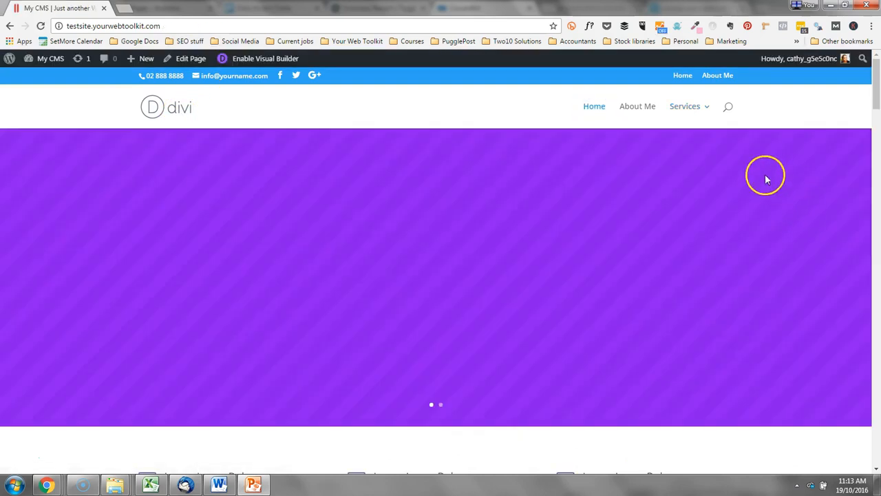
scroll(817, 256, down, 5)
scroll(806, 262, up, 5)
click(638, 105)
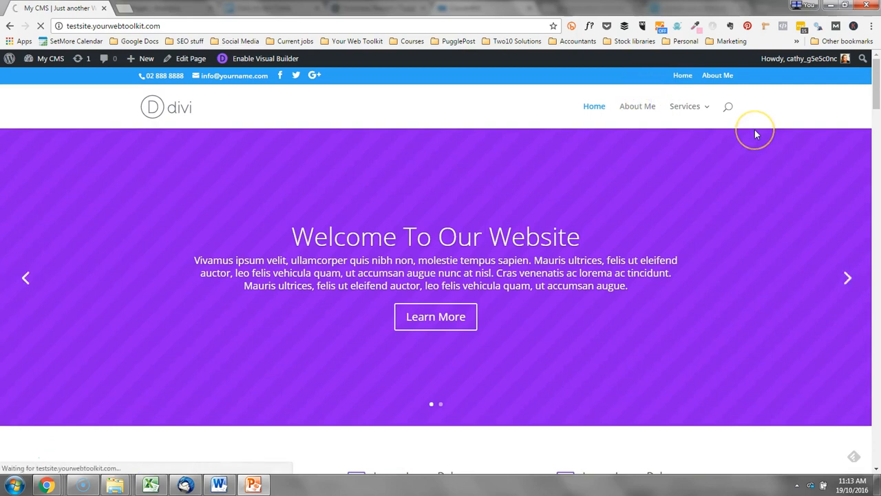
click(691, 107)
Open the live Service Number 1 page from the Services submenu and scroll through it.
mouse_move(713, 136)
scroll(807, 308, down, 3)
scroll(810, 310, up, 2)
scroll(810, 296, up, 2)
mouse_move(690, 114)
click(718, 147)
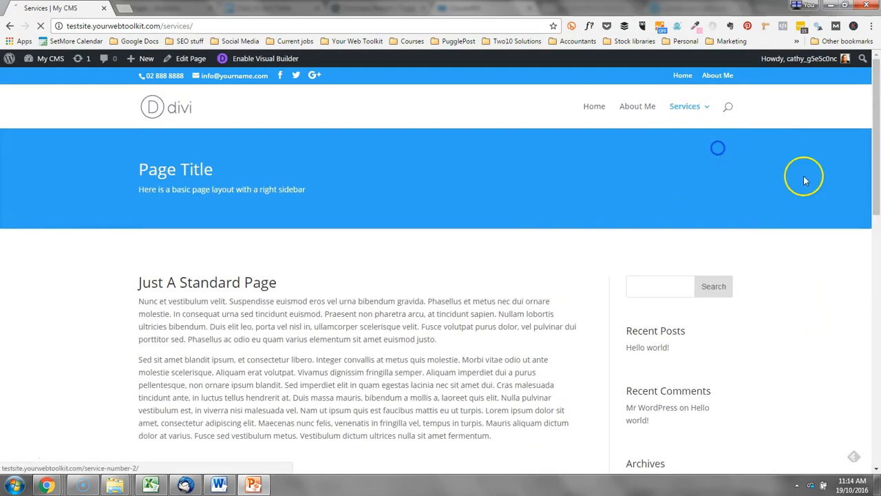
scroll(804, 178, down, 5)
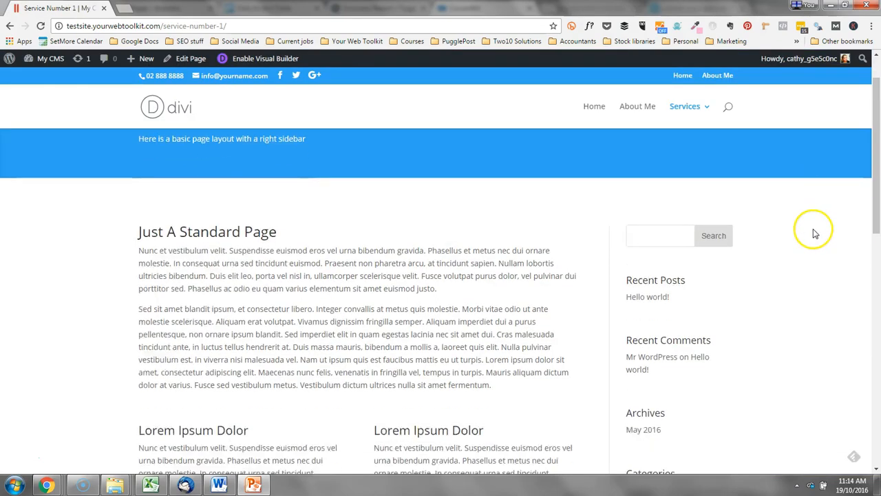
scroll(814, 234, up, 5)
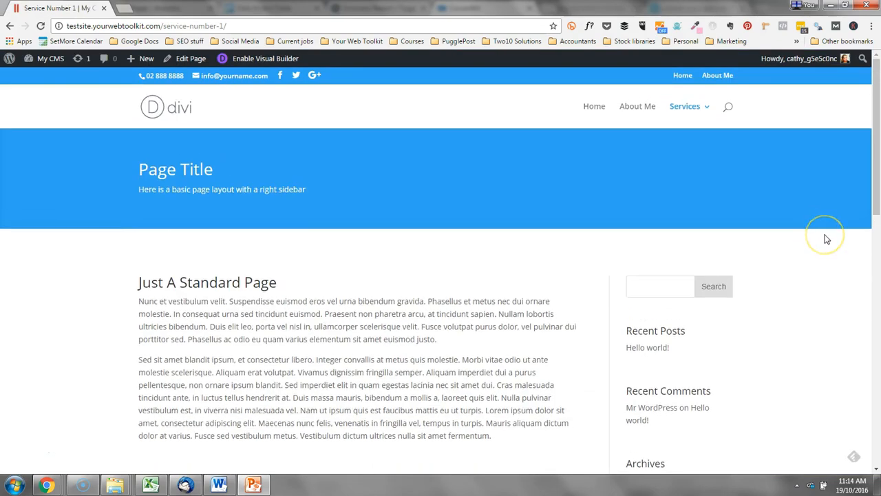